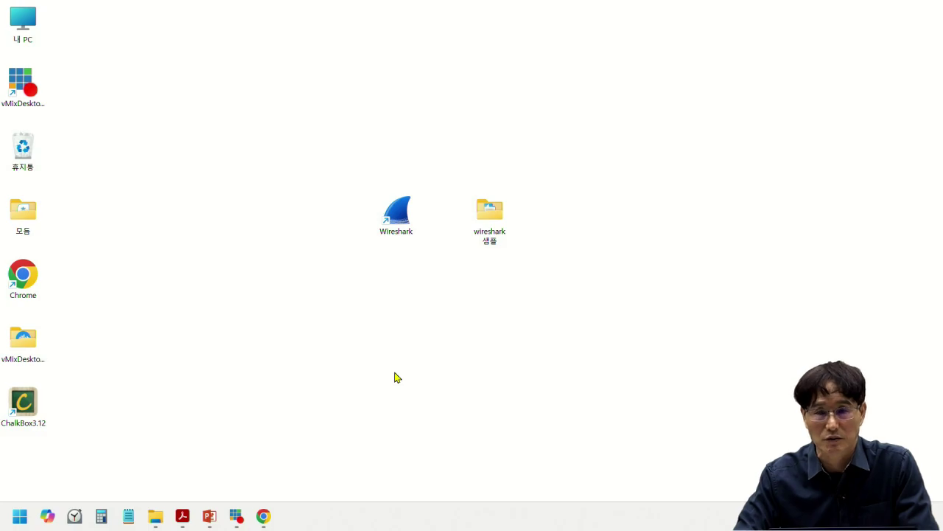
Step: Switch to PowerPoint and present the "Wireshark 설명" outline as a full-screen slide show, ending on the editing view
left_click(210, 516)
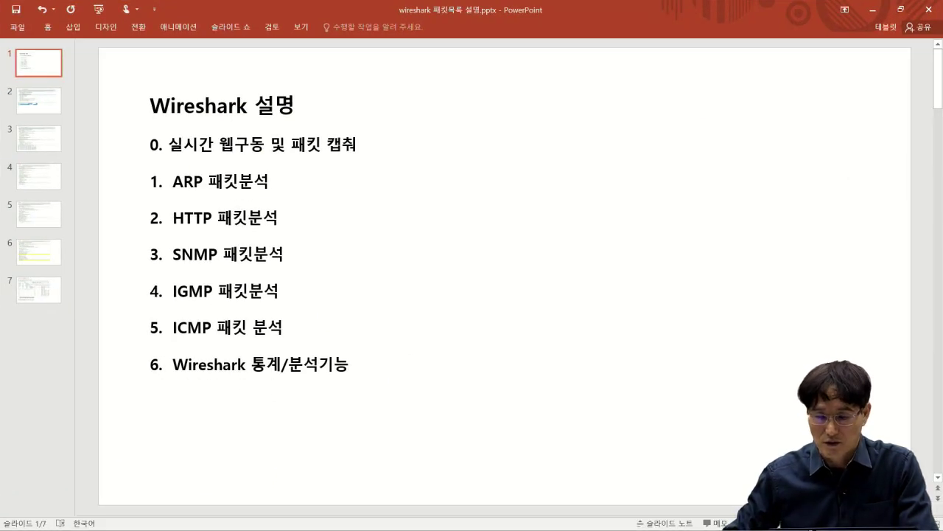
key("F5")
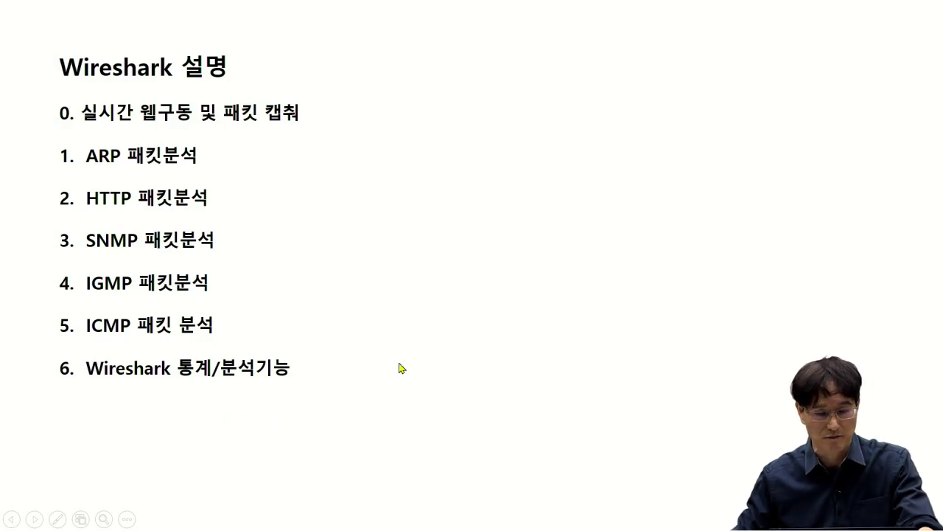
key("Escape")
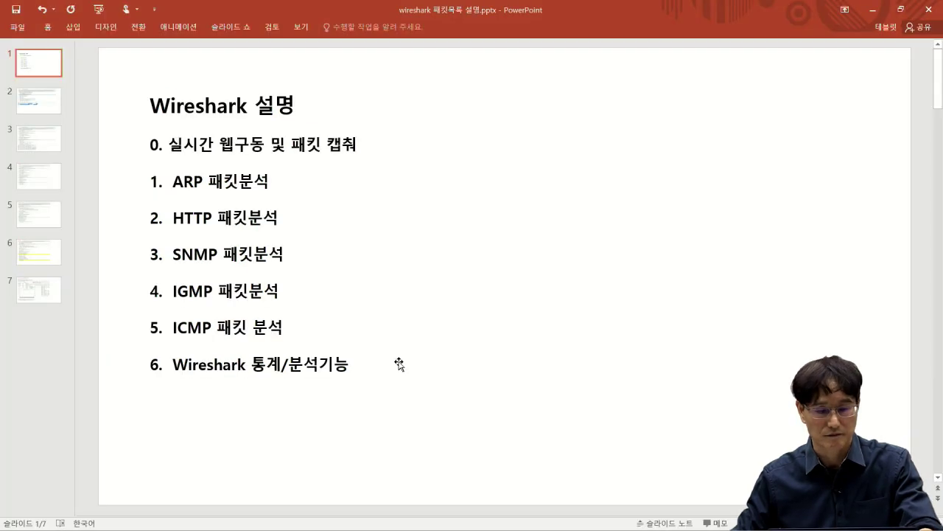
Step: Switch to the textbook PDF in Acrobat Reader and read the SNMP section and its operation diagram
left_click(183, 517)
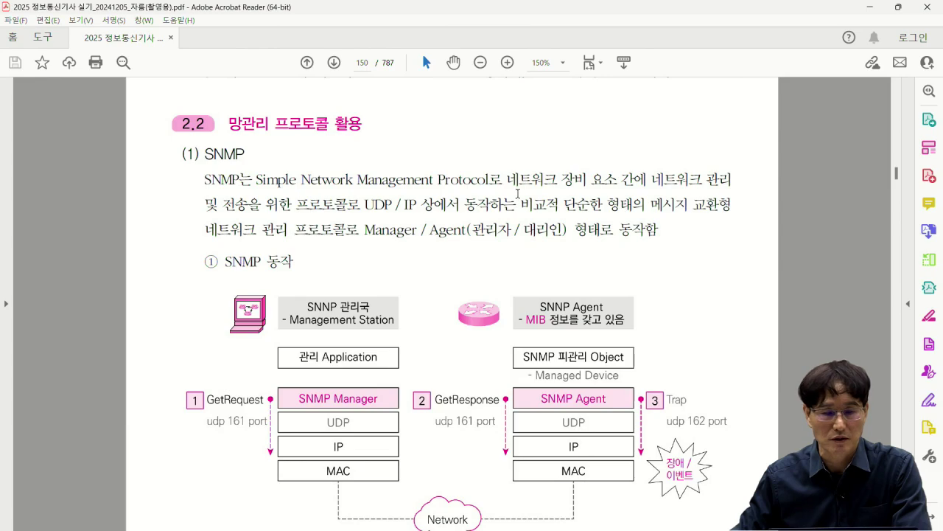
left_click_drag(203, 154, 297, 180)
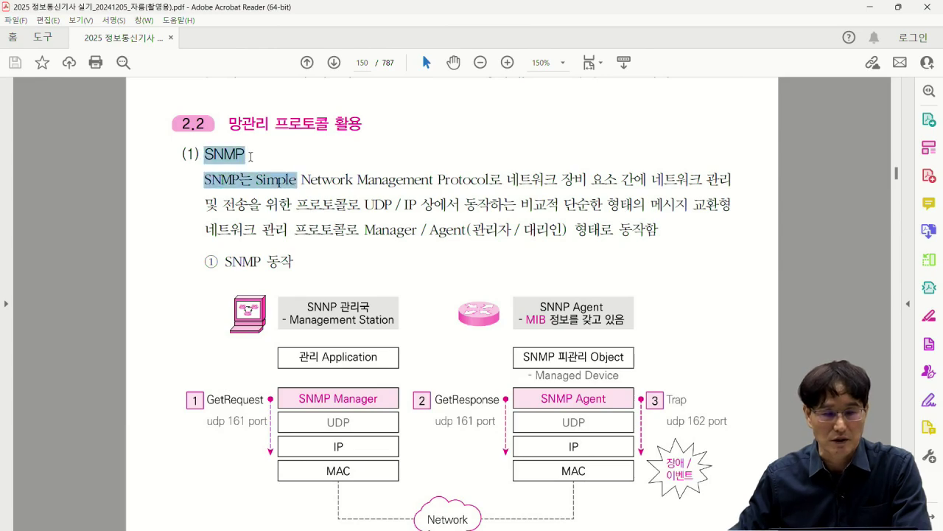
left_click(437, 276)
scroll(439, 275, "down", 1)
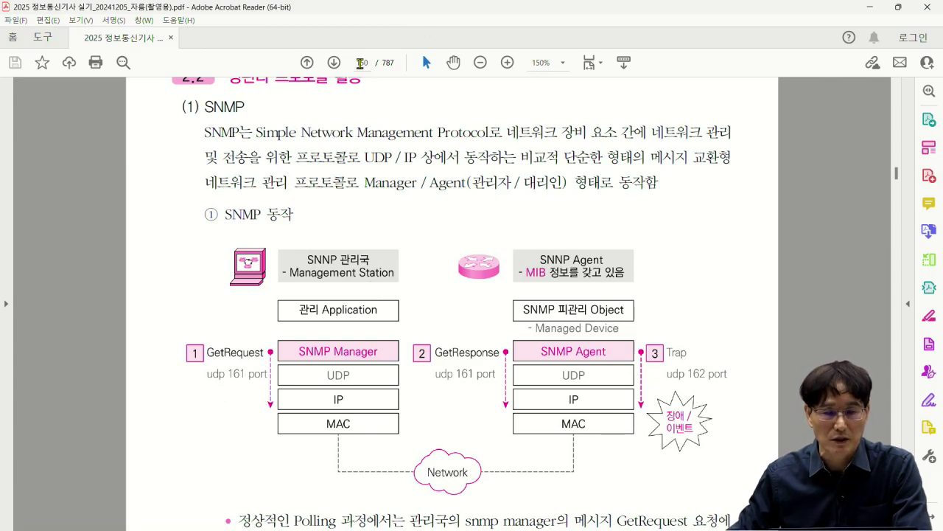
Step: Go to page 120 of the textbook and examine the upper-layer protocol numbers listed under the IP header table
left_click(393, 64)
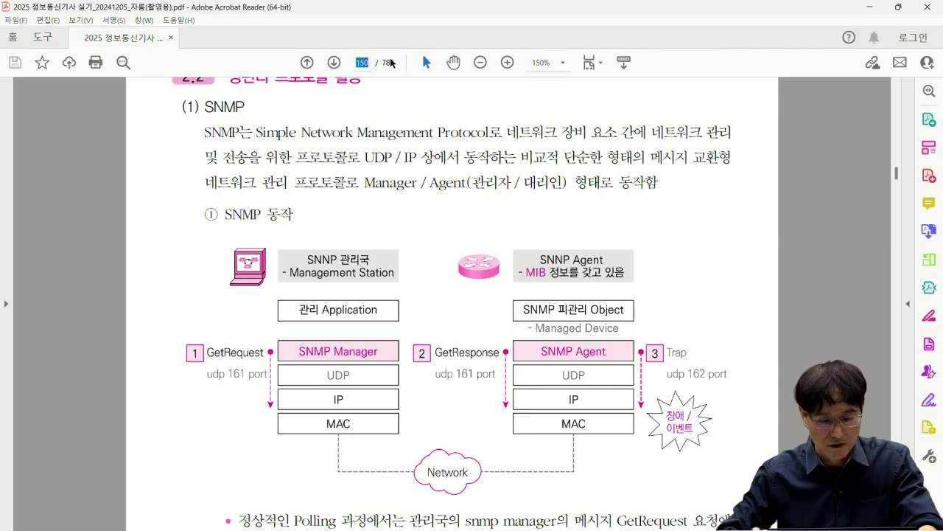
key("Return")
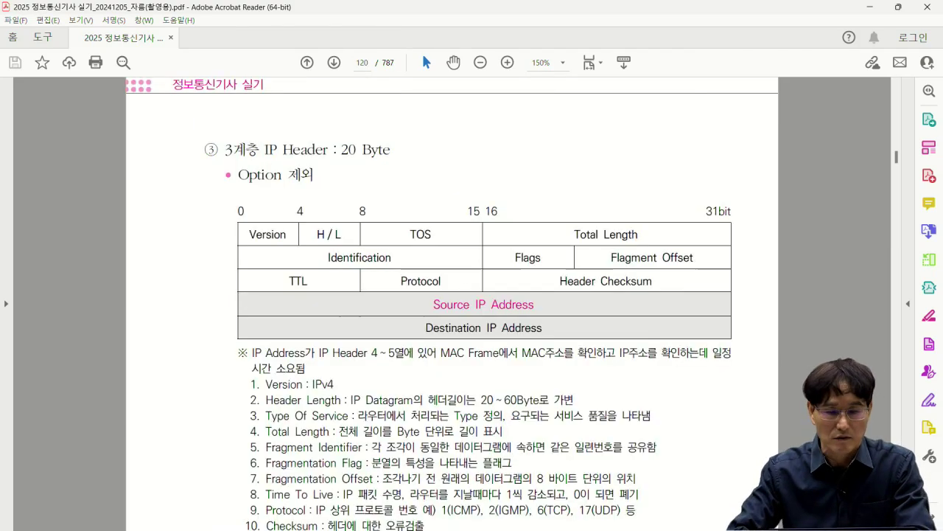
scroll(433, 219, "down", 1)
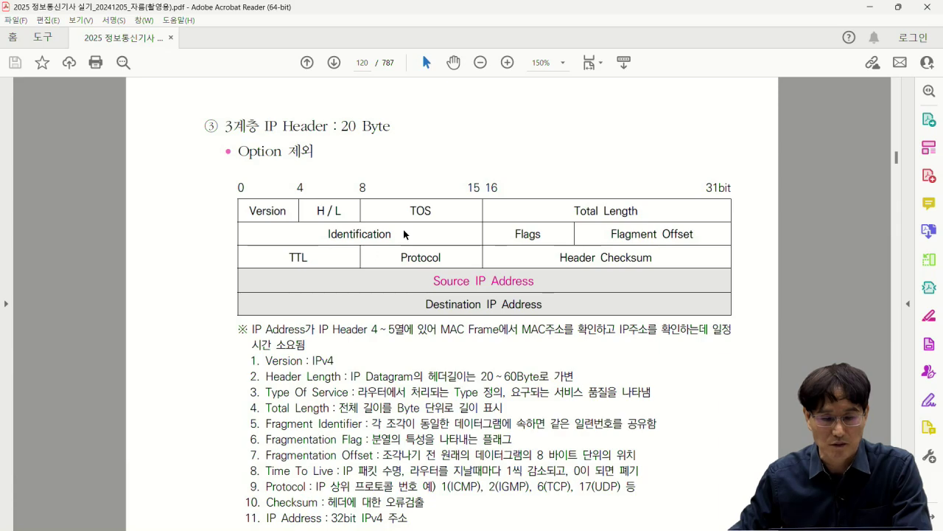
scroll(393, 354, "down", 1)
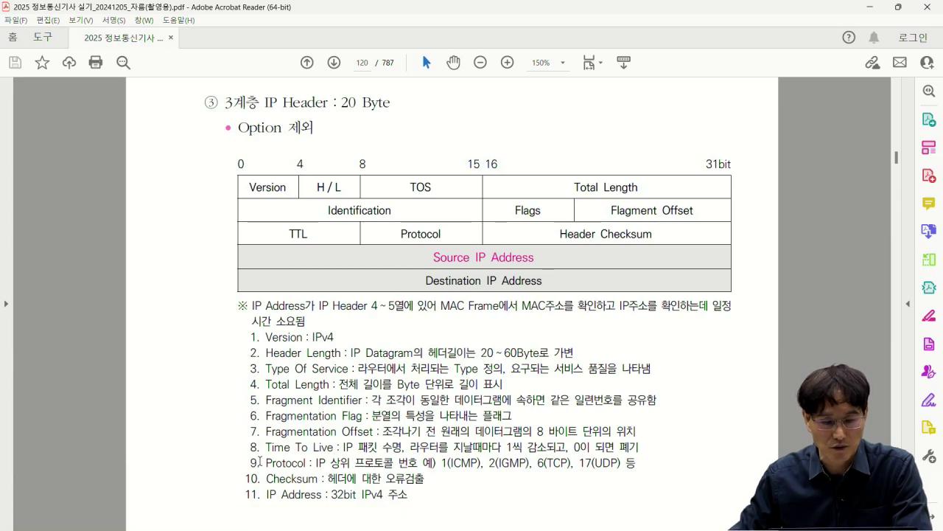
left_click_drag(261, 462, 636, 463)
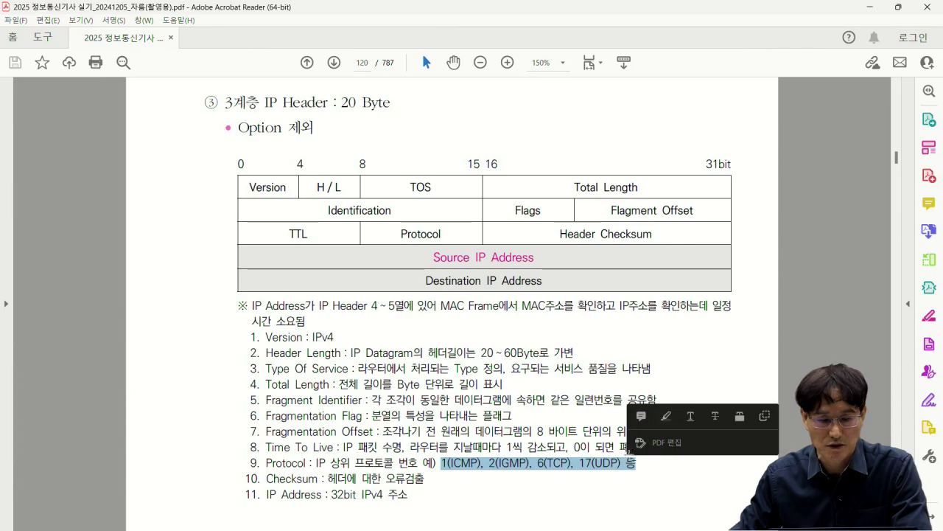
left_click(694, 347)
Step: Review the TCP and UDP header sections on pages 120 and 121, and return to the MAC frame decapsulation section on page 119
scroll(428, 239, "down", 1)
scroll(427, 239, "down", 5)
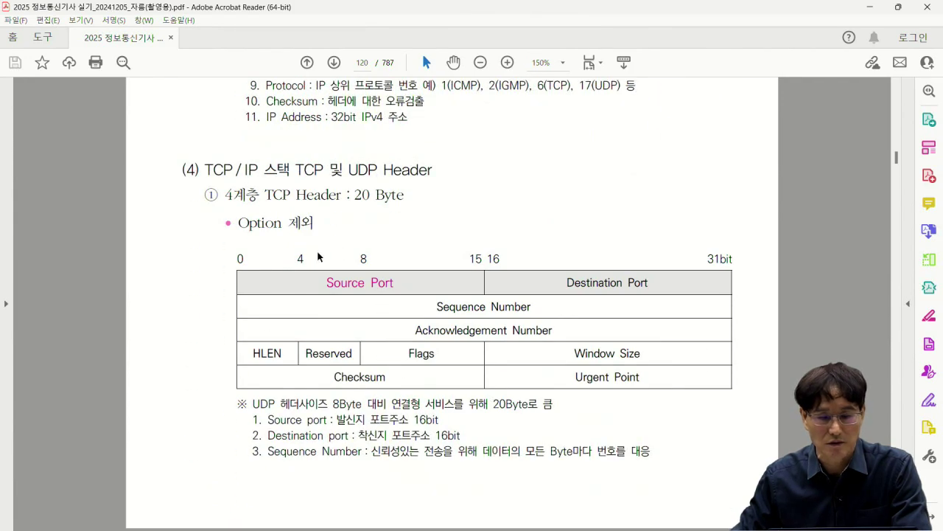
scroll(411, 343, "down", 2)
scroll(409, 338, "down", 5)
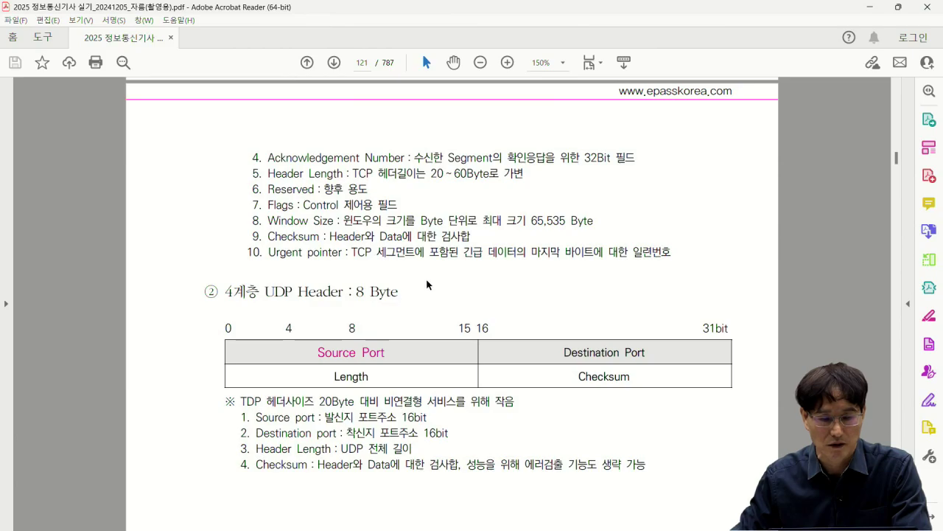
scroll(416, 177, "up", 3)
scroll(415, 177, "up", 11)
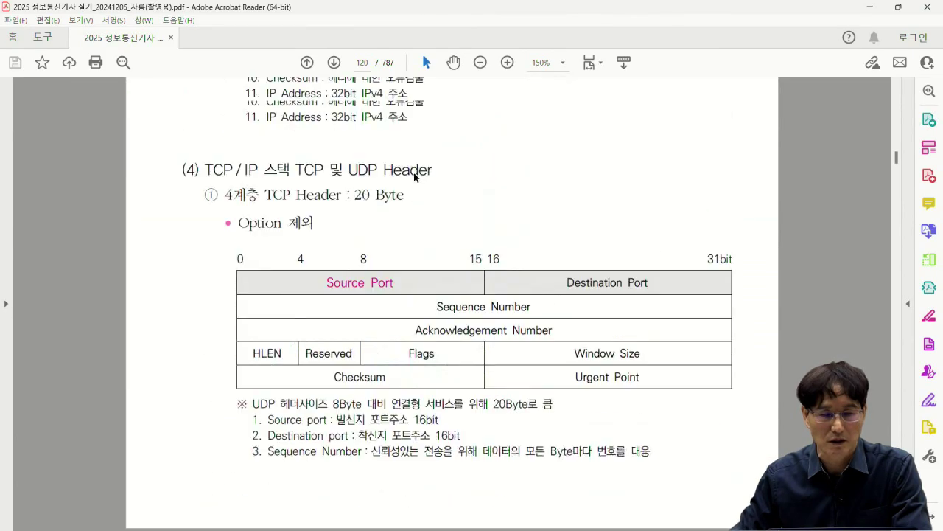
scroll(432, 226, "up", 11)
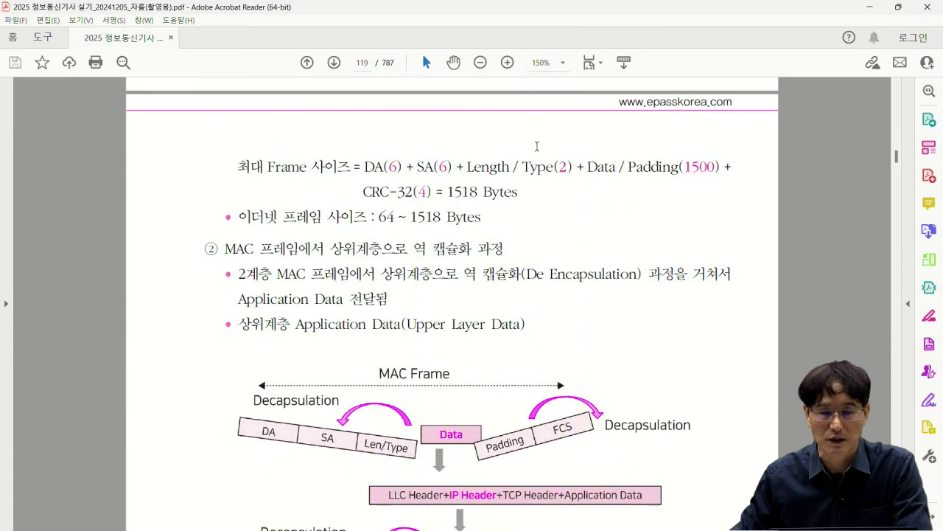
Step: Clear the open document windows from view and launch Wireshark from the desktop in a maximized window
key("alt+Tab")
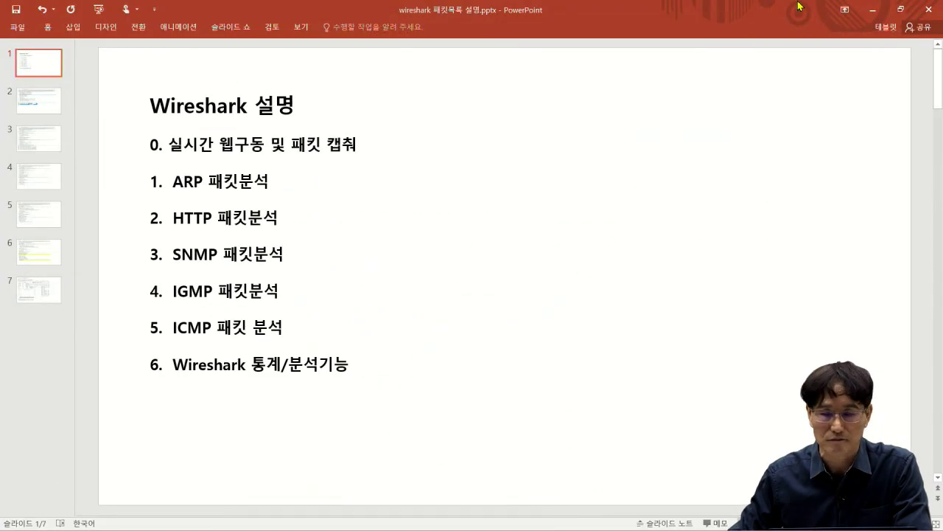
left_click(873, 9)
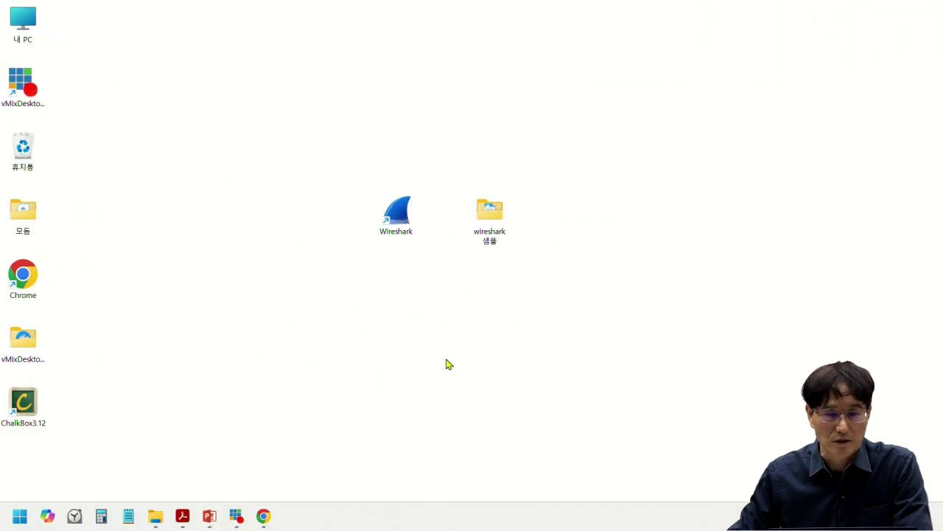
left_click(402, 214)
double_click(402, 214)
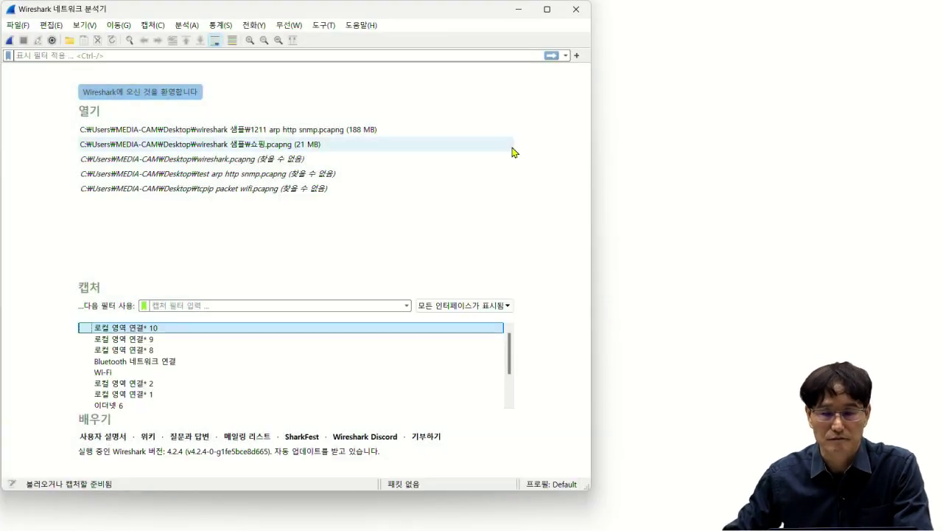
mouse_move(547, 15)
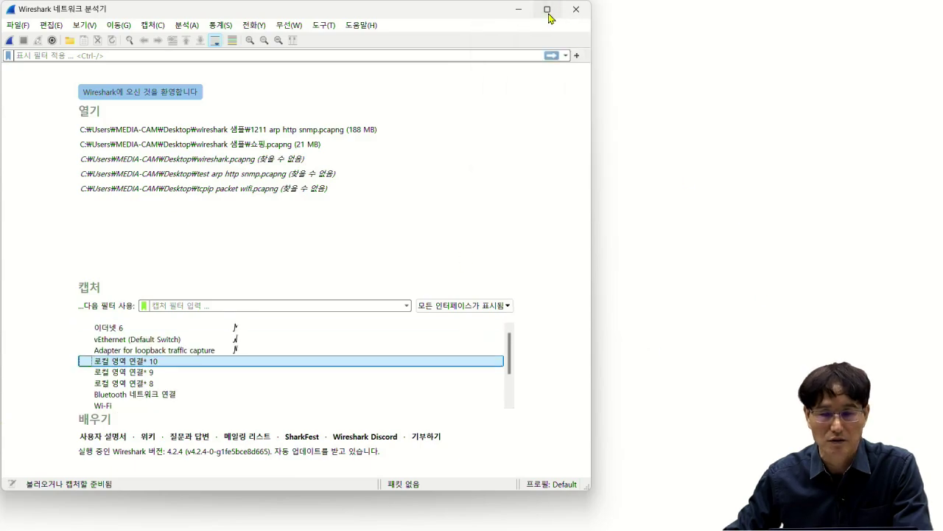
mouse_move(548, 11)
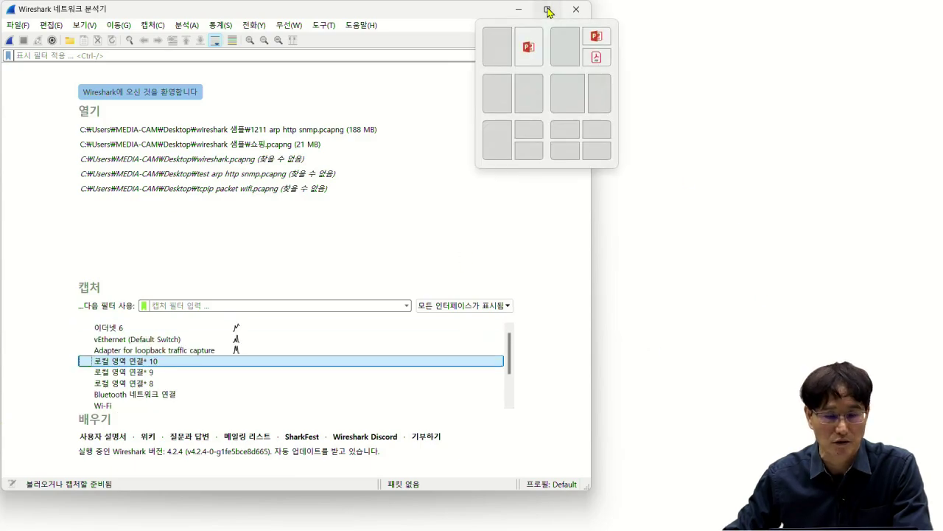
left_click(548, 11)
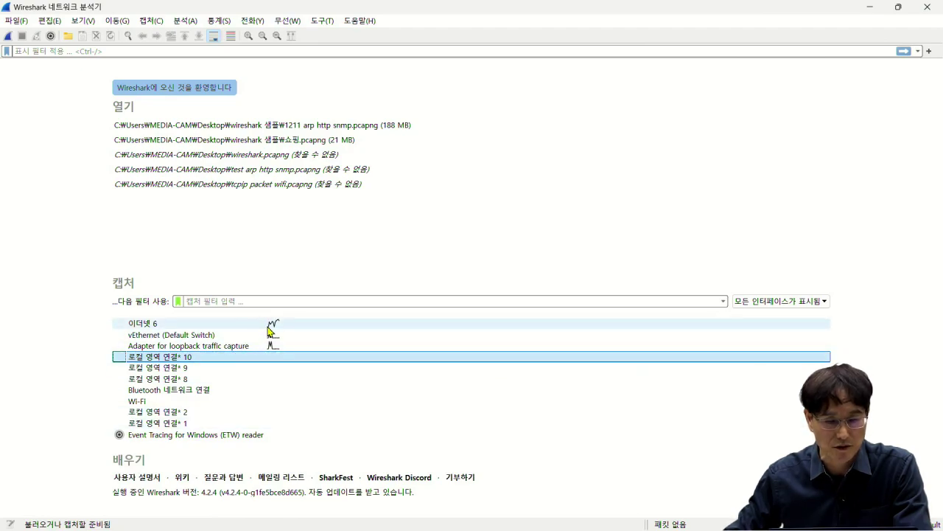
Step: Record a short live capture on the 이더넷 6 interface and look back through the captured packets
left_click(197, 326)
double_click(199, 327)
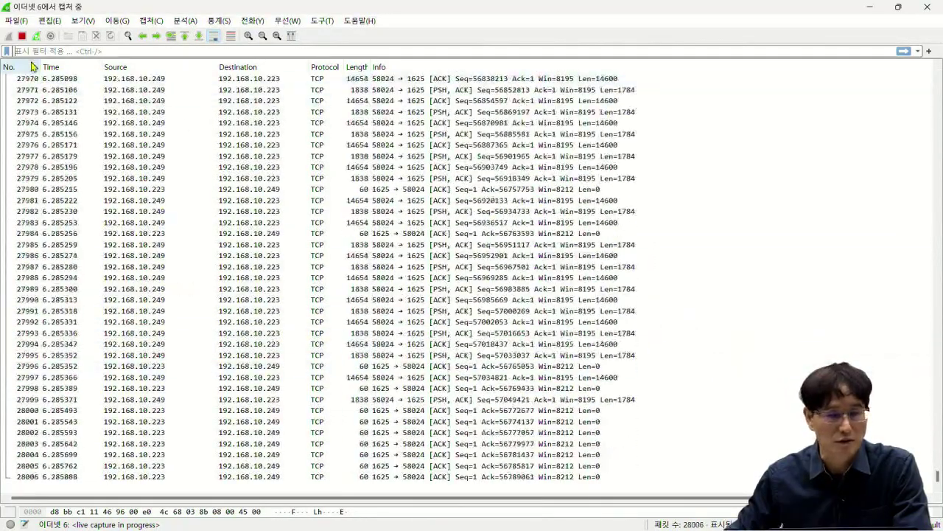
left_click(23, 36)
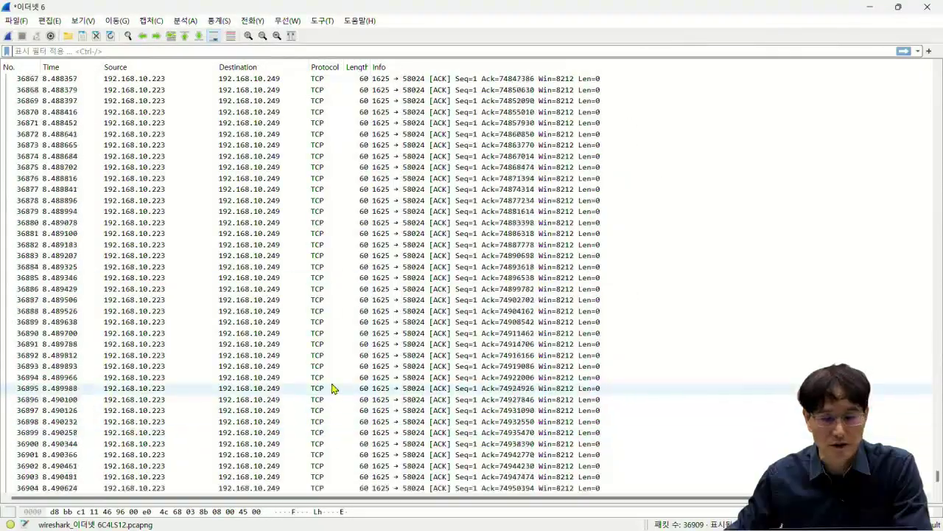
scroll(617, 263, "up", 18)
scroll(378, 288, "up", 20)
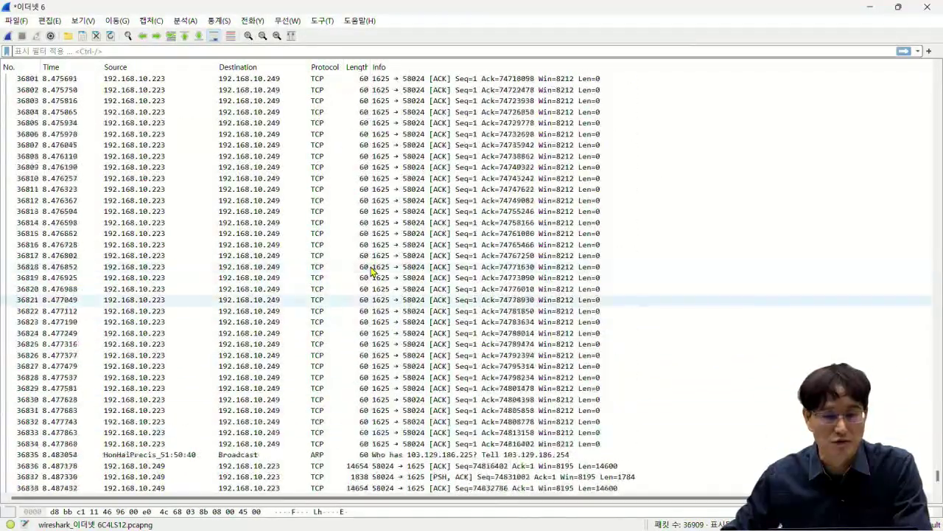
scroll(516, 276, "down", 15)
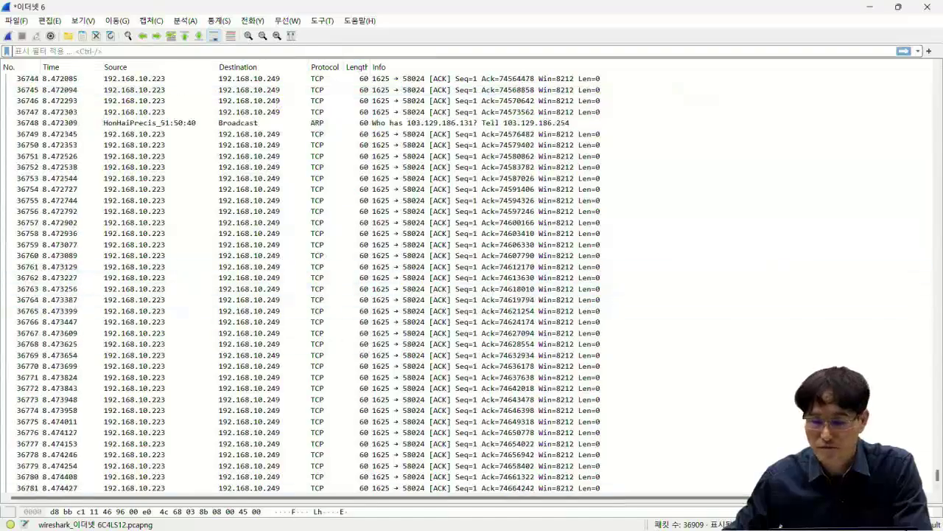
left_click_drag(939, 475, 927, 117)
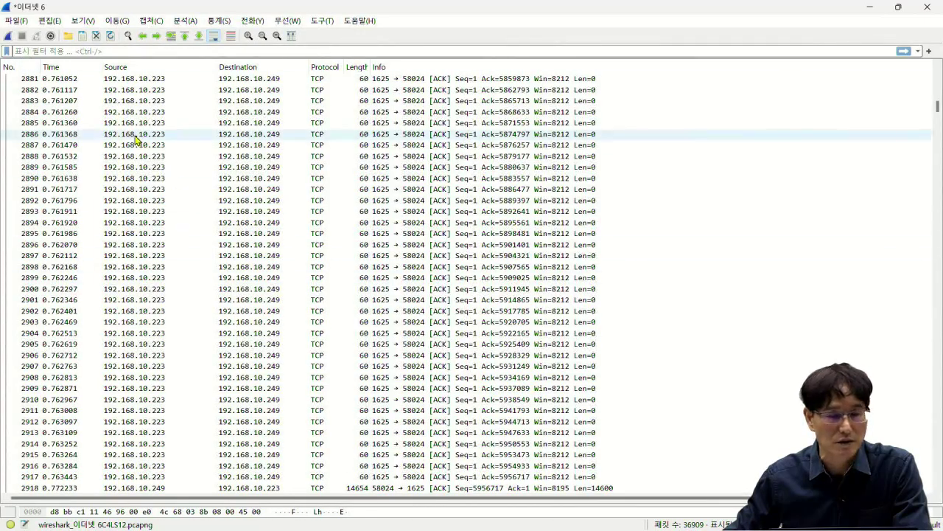
Step: Open the recent capture file "1211 arp http snmp.pcapng", discarding the unsaved live capture
left_click(18, 21)
left_click(19, 21)
left_click(19, 21)
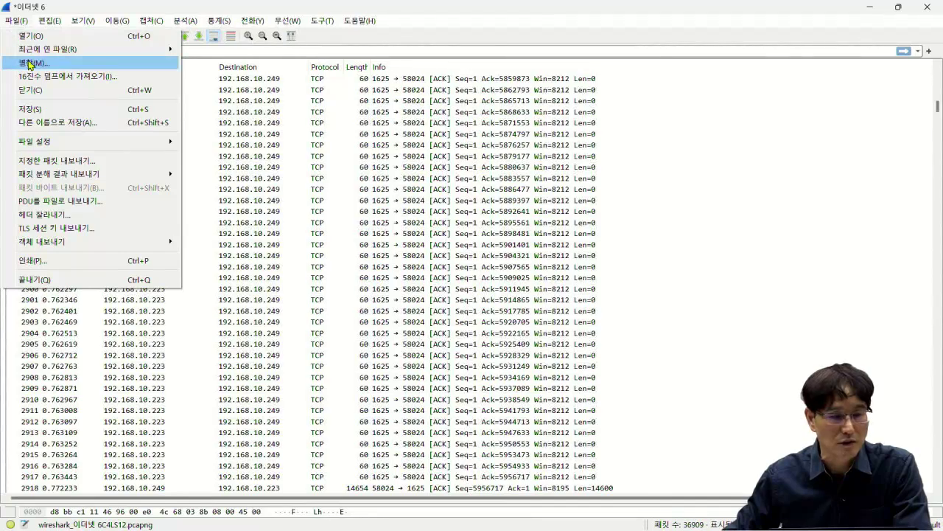
mouse_move(46, 50)
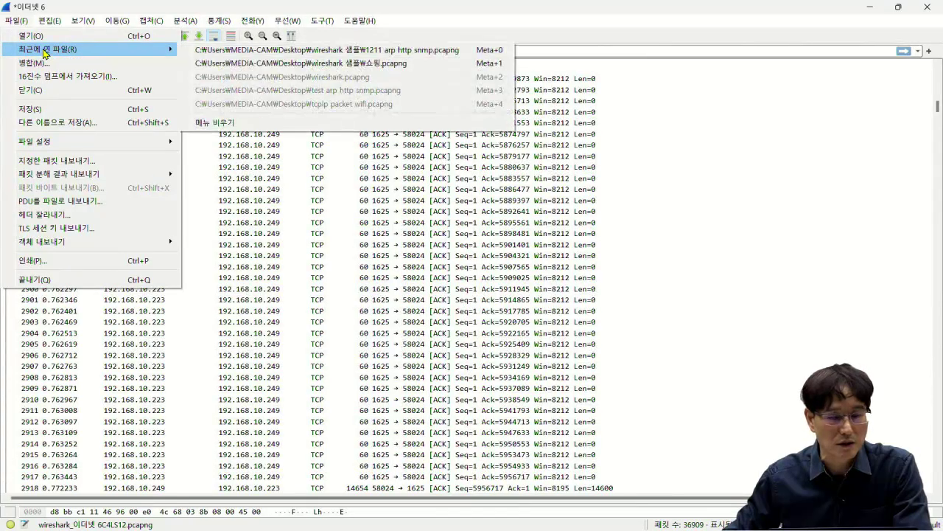
left_click(342, 50)
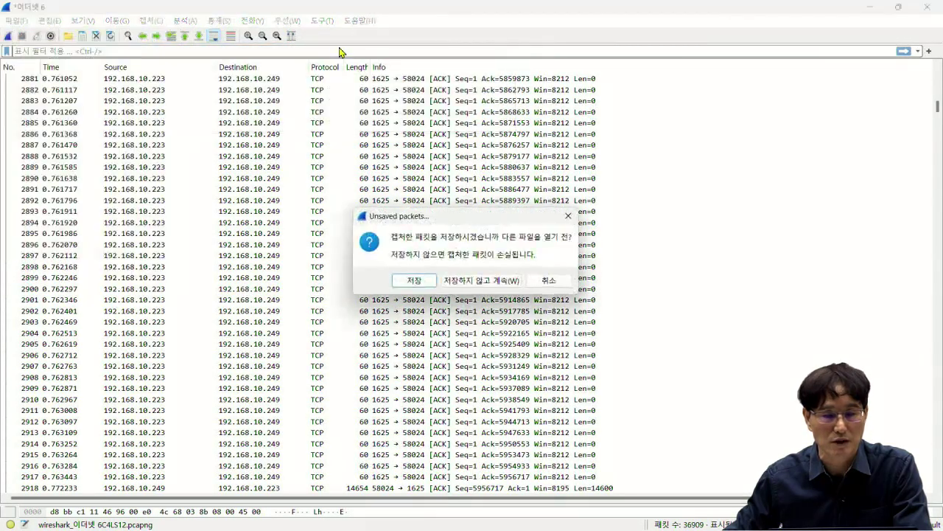
left_click(472, 281)
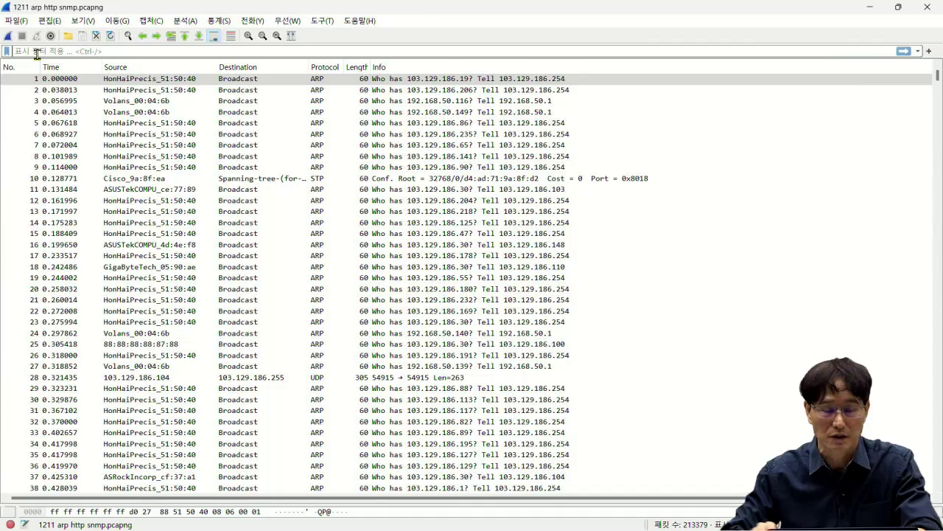
Step: Apply the display filter arp and open packet 1 in its own window with the Address Resolution Protocol details expanded
type("arp")
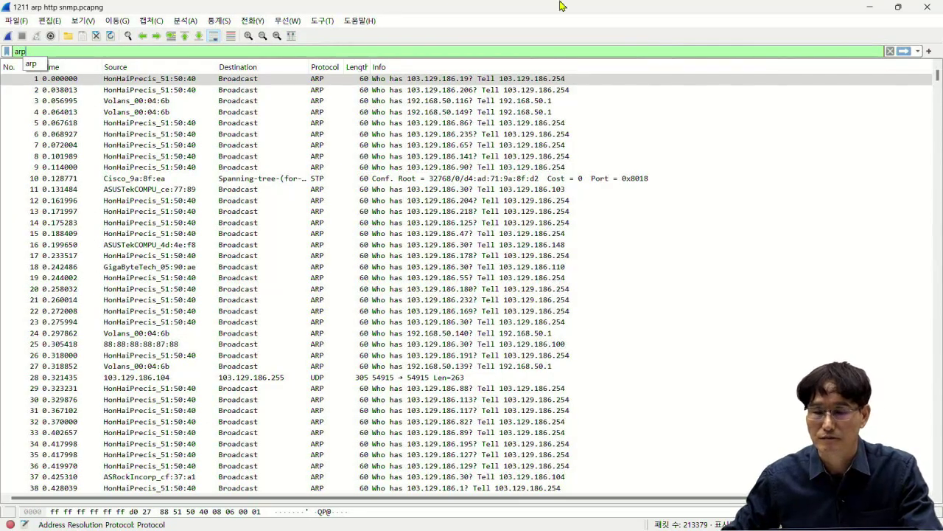
left_click(905, 52)
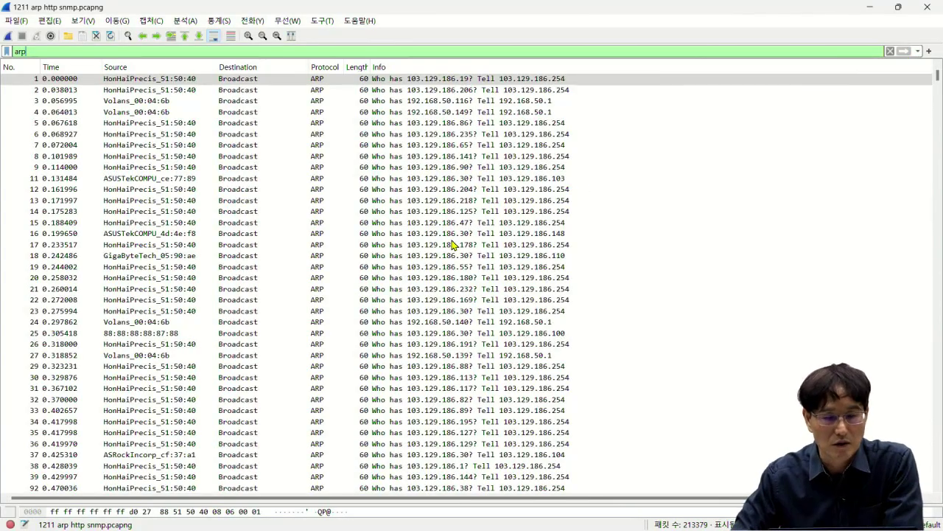
left_click(247, 81)
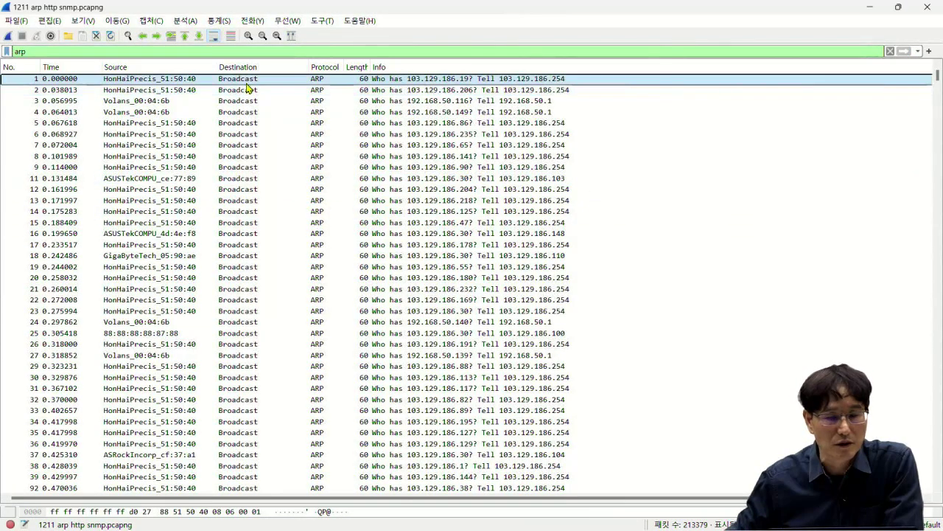
double_click(247, 83)
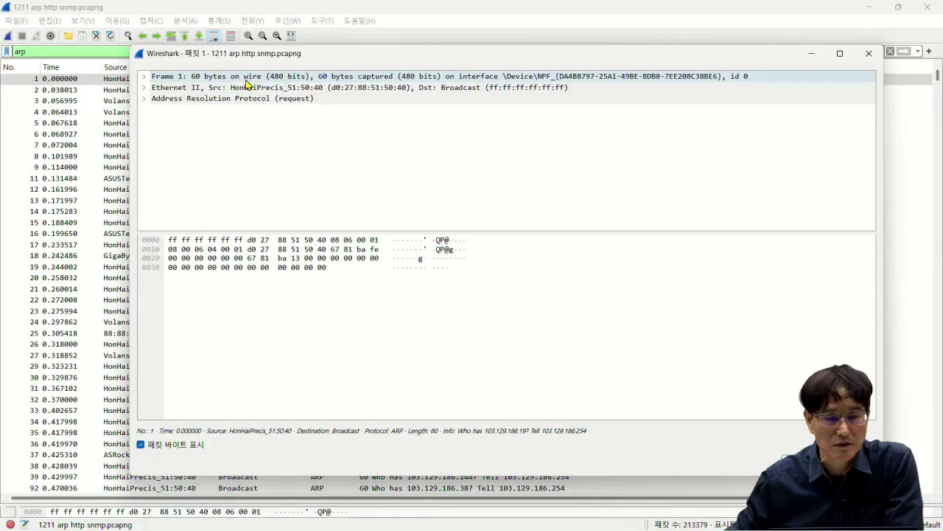
left_click(146, 98)
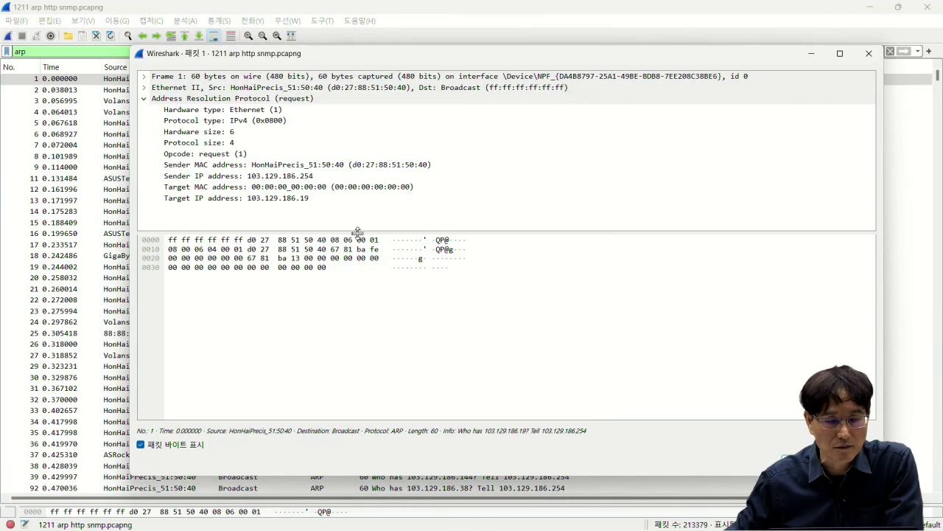
Step: Enlarge packet 1's details area, expand its Ethernet II header for inspection, and close the packet window
left_click_drag(357, 233, 357, 280)
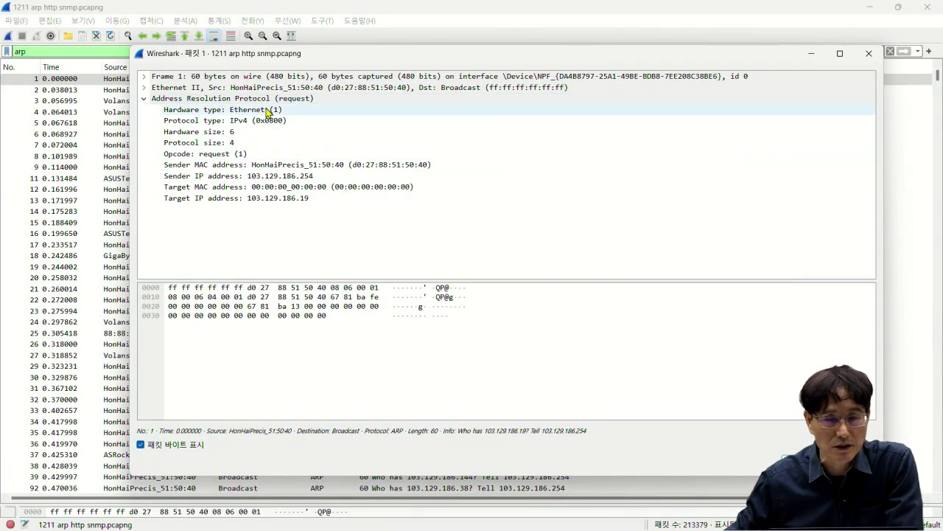
left_click(145, 88)
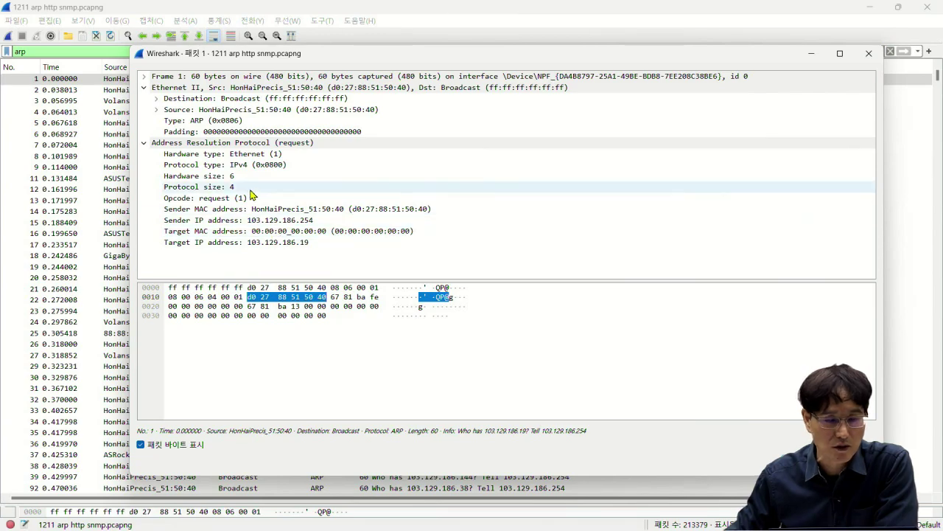
left_click(863, 54)
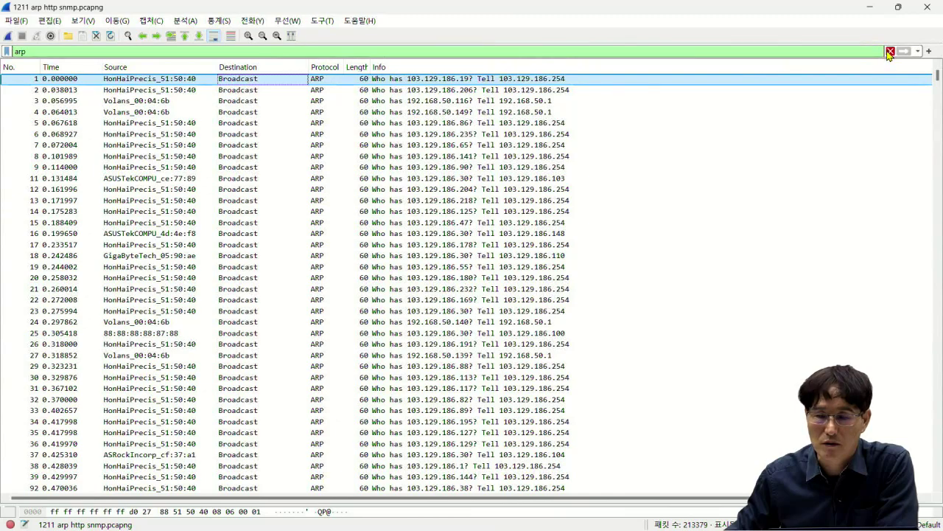
Step: Replace the arp display filter with http and apply it to the capture
left_click(890, 52)
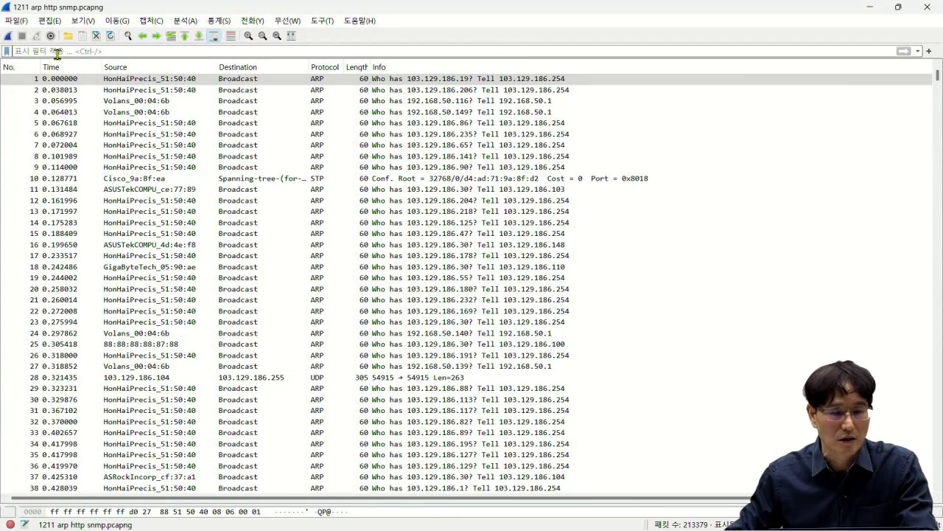
type("hh")
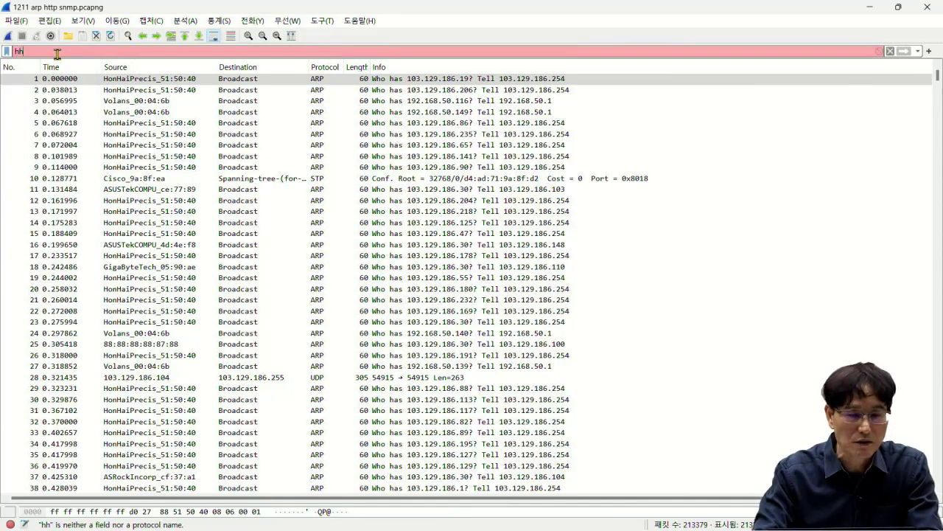
key("BackSpace")
type("t")
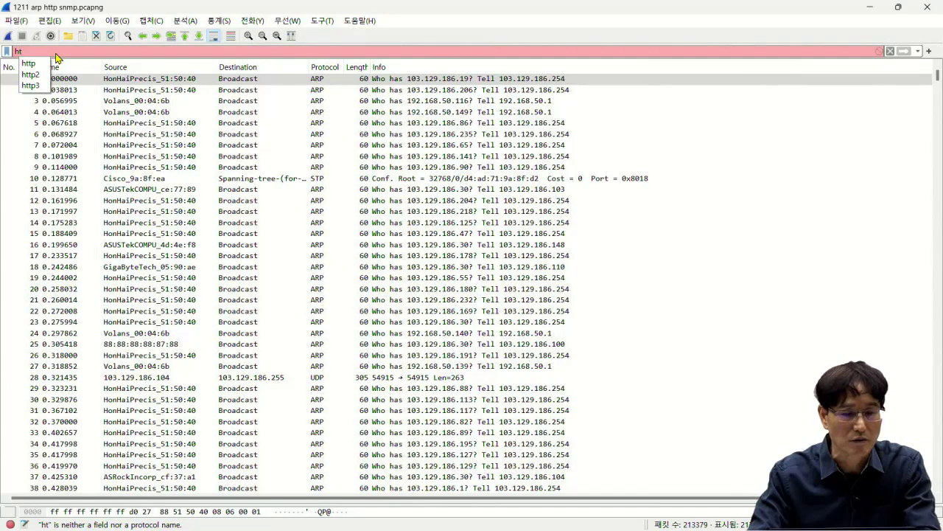
left_click(31, 66)
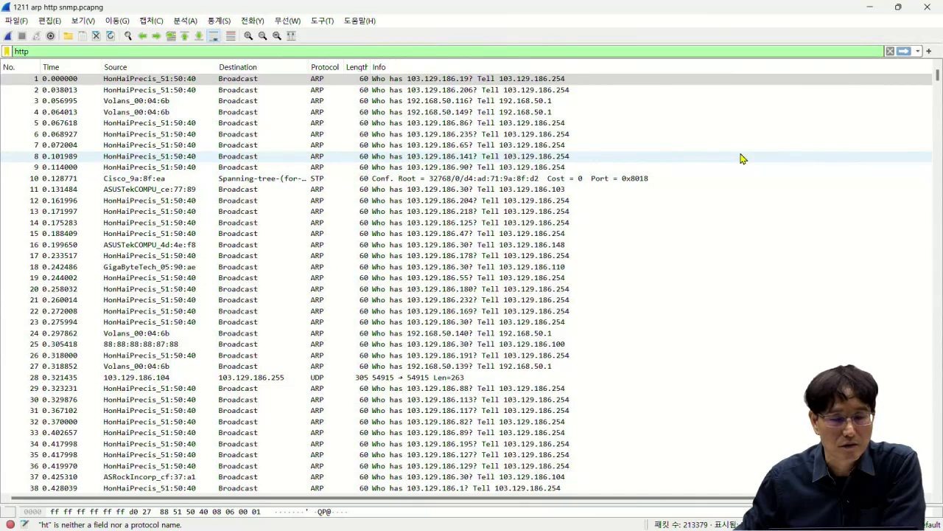
left_click(793, 138)
left_click(904, 52)
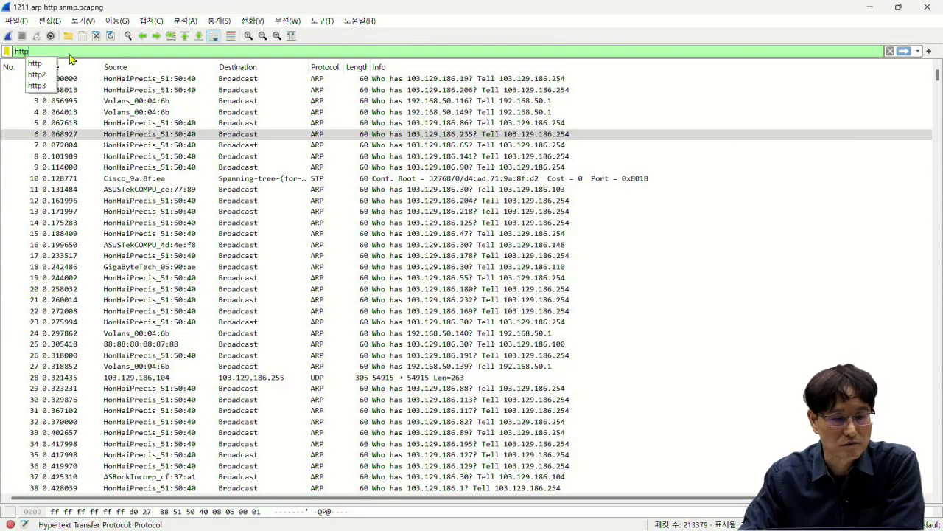
left_click(34, 65)
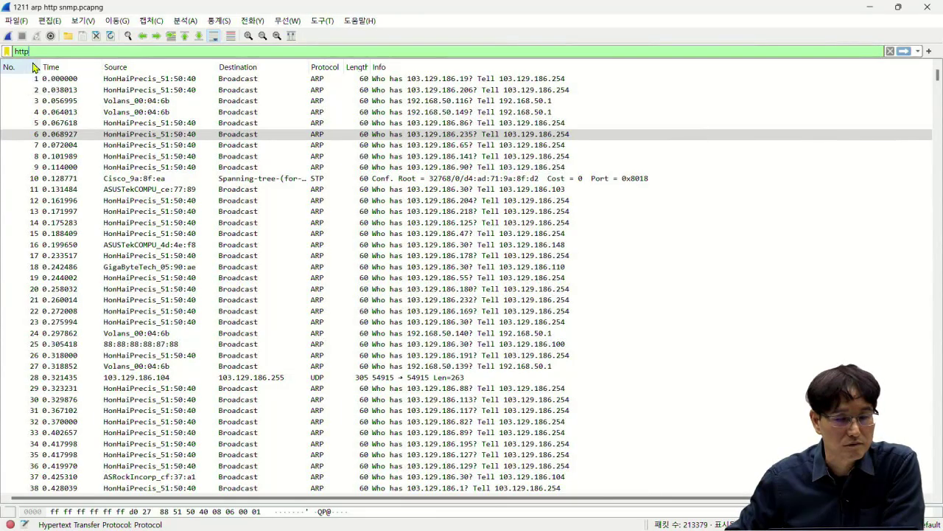
key("Return")
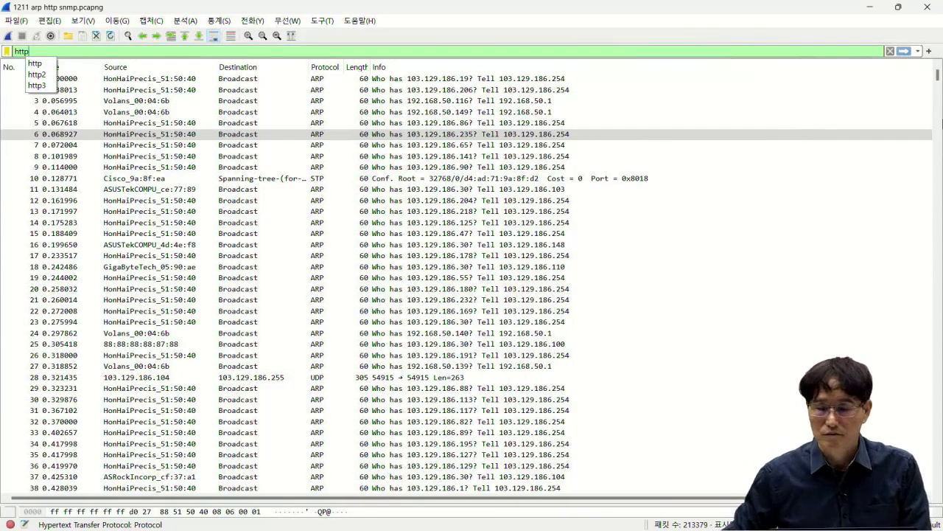
left_click(905, 51)
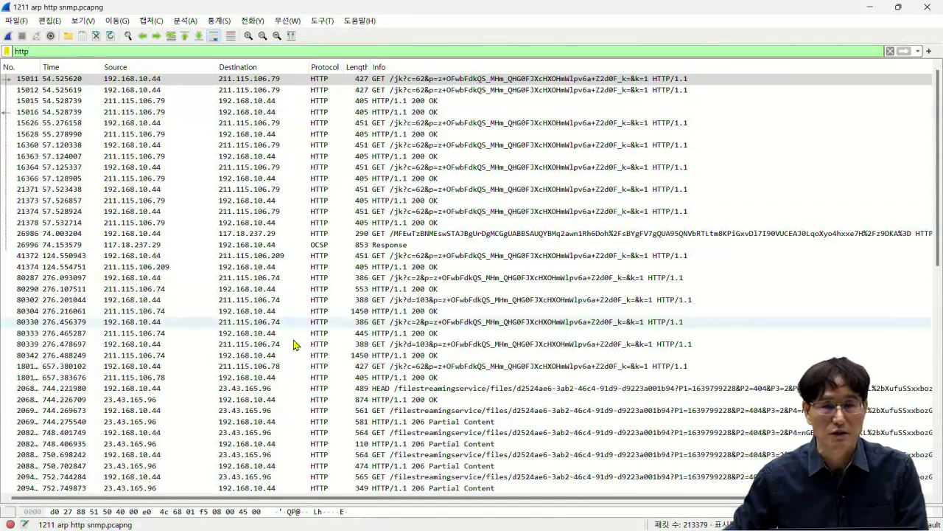
Step: Open HTTP packet 15011 in its own window with Hypertext Transfer Protocol expanded and the details area enlarged
left_click(253, 113)
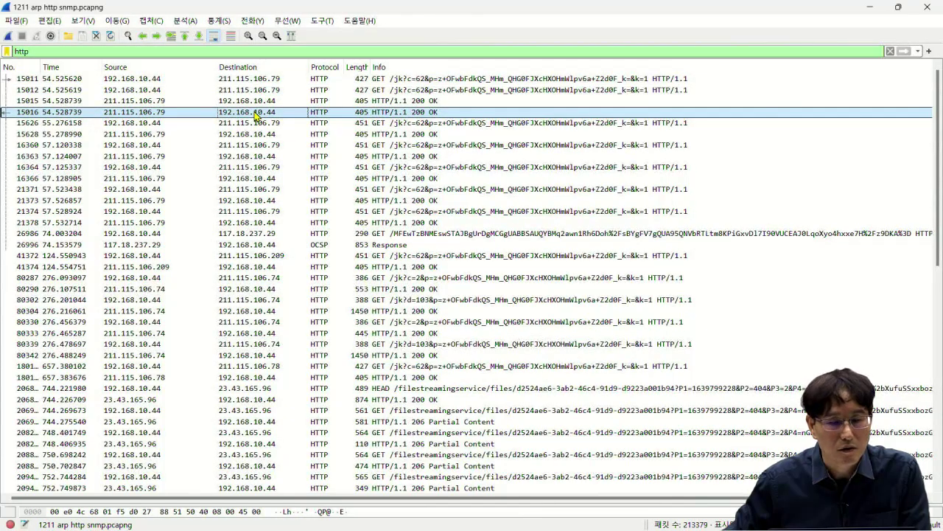
left_click(256, 79)
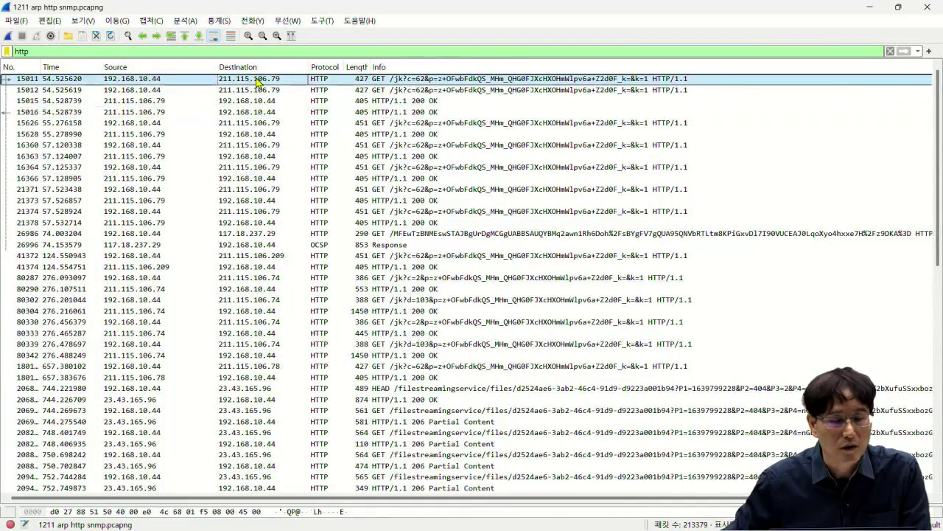
double_click(257, 79)
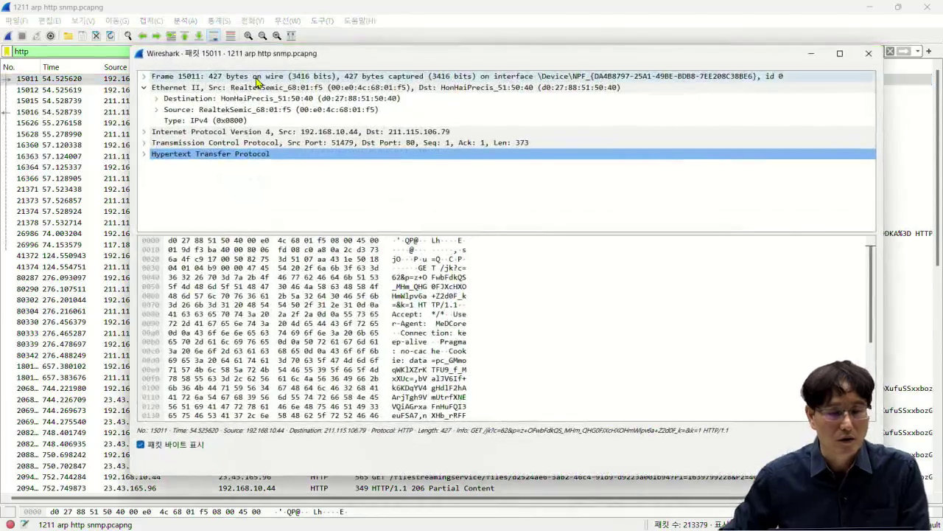
left_click(145, 156)
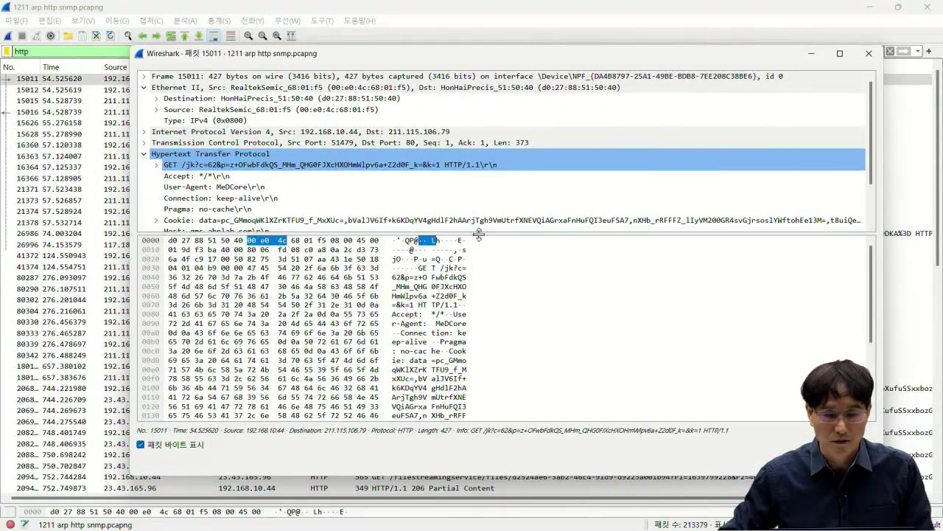
left_click_drag(479, 241, 484, 325)
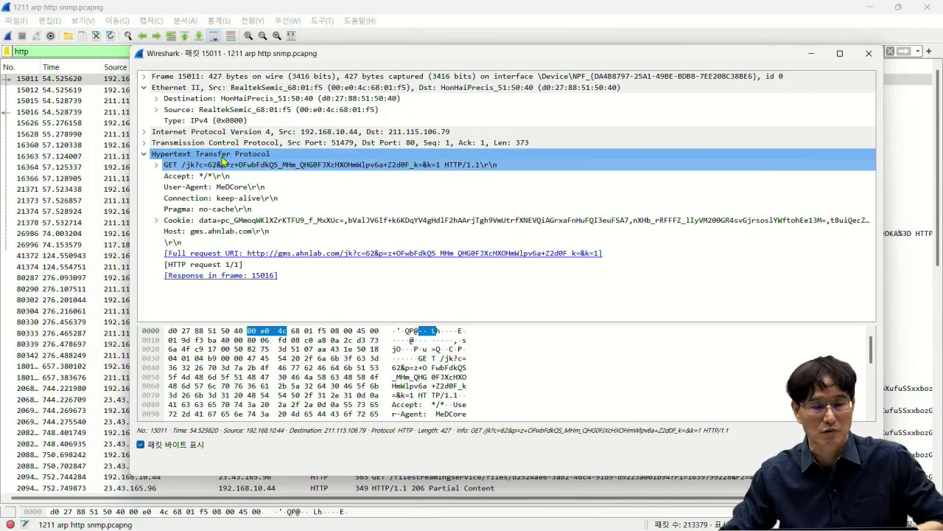
Step: Examine packet 15011's expanded Transmission Control Protocol and Internet Protocol Version 4 details, and close its window
left_click(145, 143)
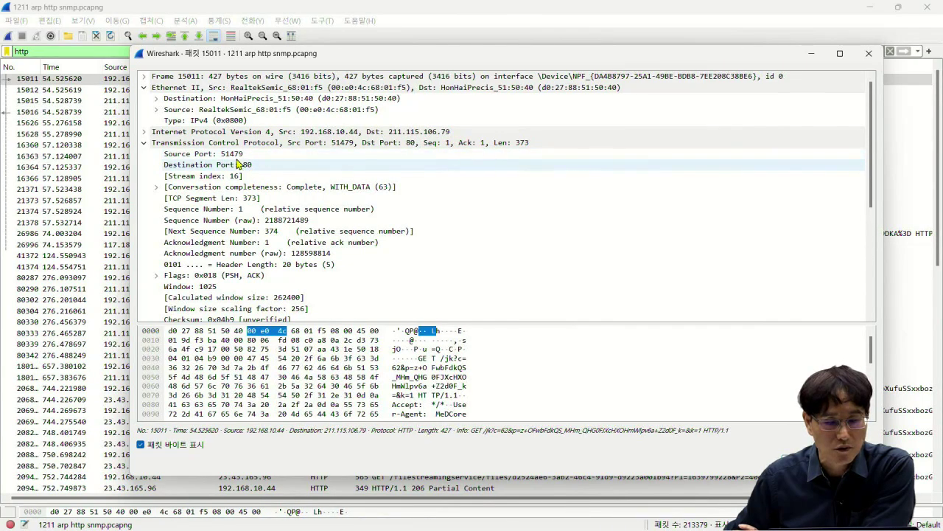
left_click(144, 145)
left_click(143, 144)
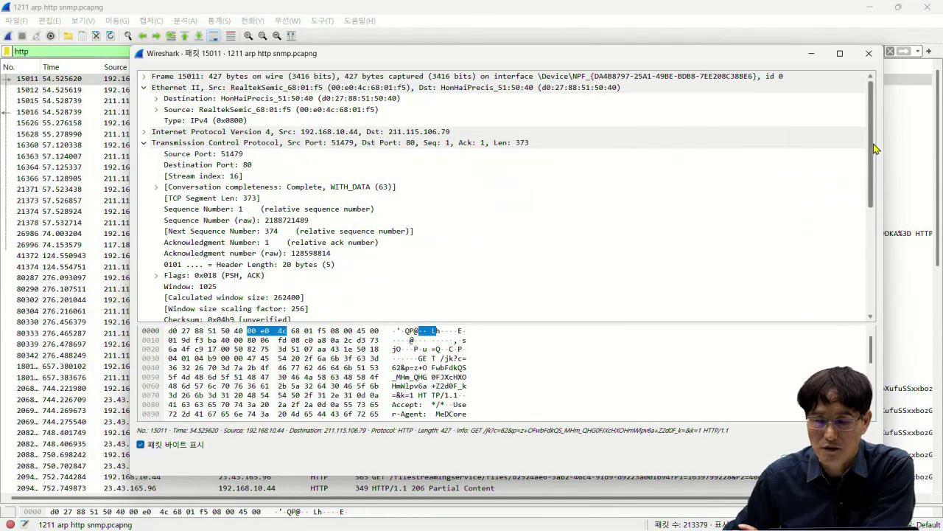
scroll(876, 148, "down", 3)
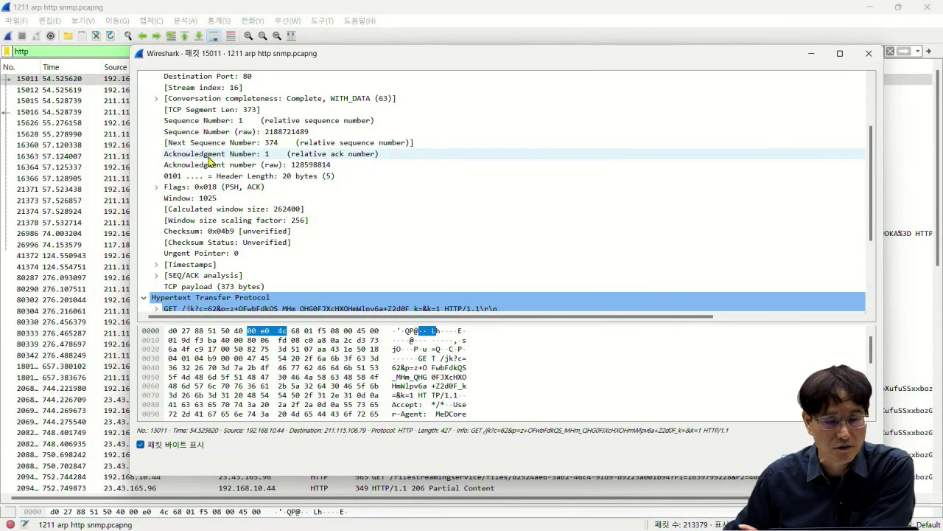
scroll(875, 167, "up", 1)
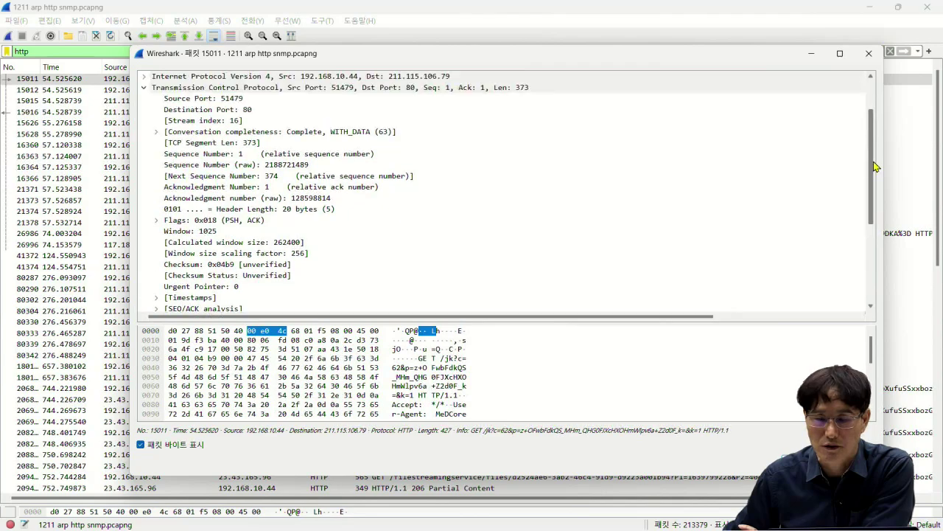
scroll(876, 166, "up", 2)
left_click(145, 132)
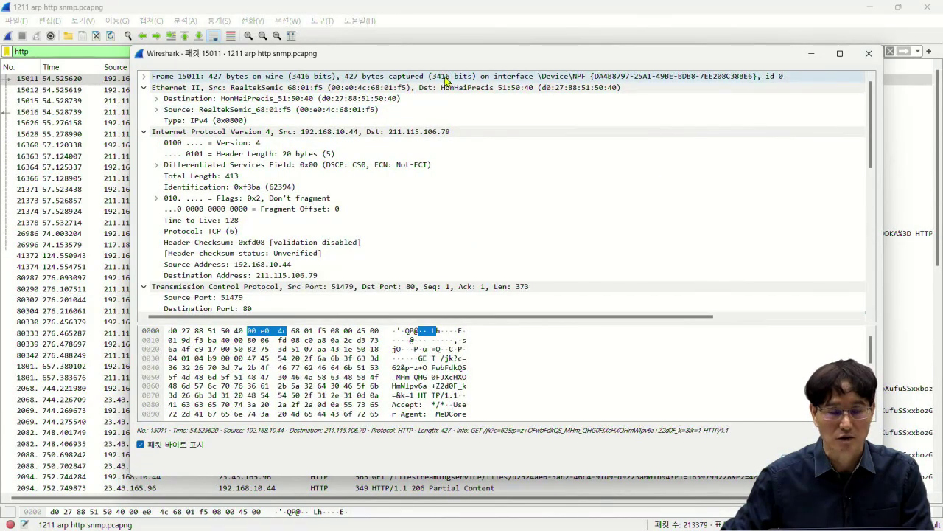
left_click(869, 53)
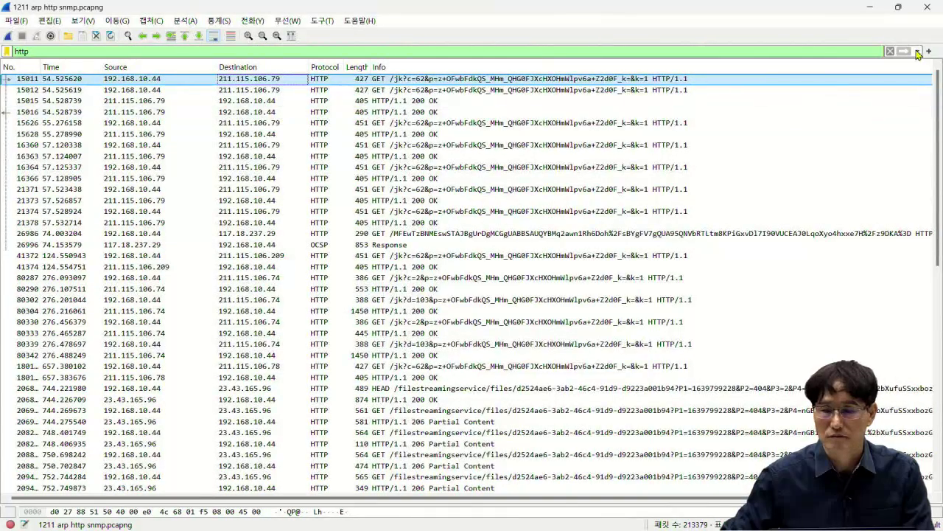
Step: Replace the http display filter with snmp and apply it to the capture
left_click(889, 51)
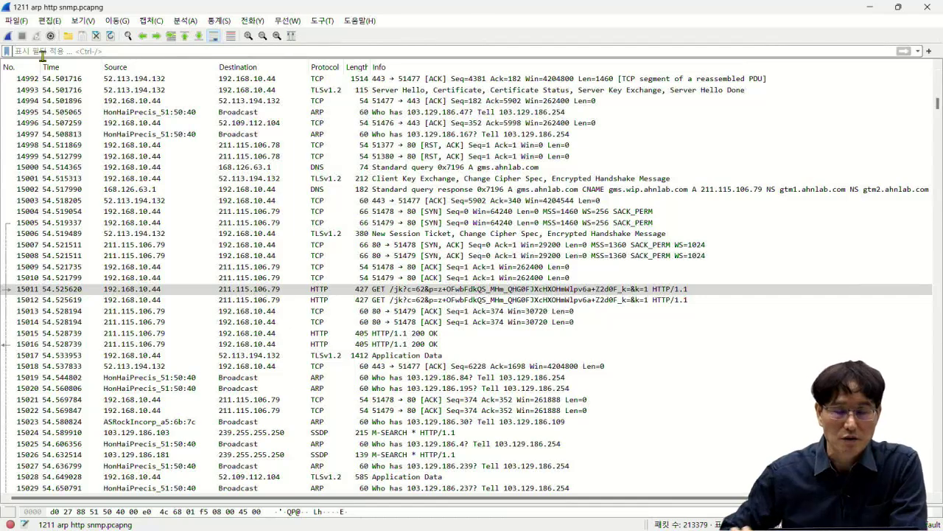
left_click(41, 55)
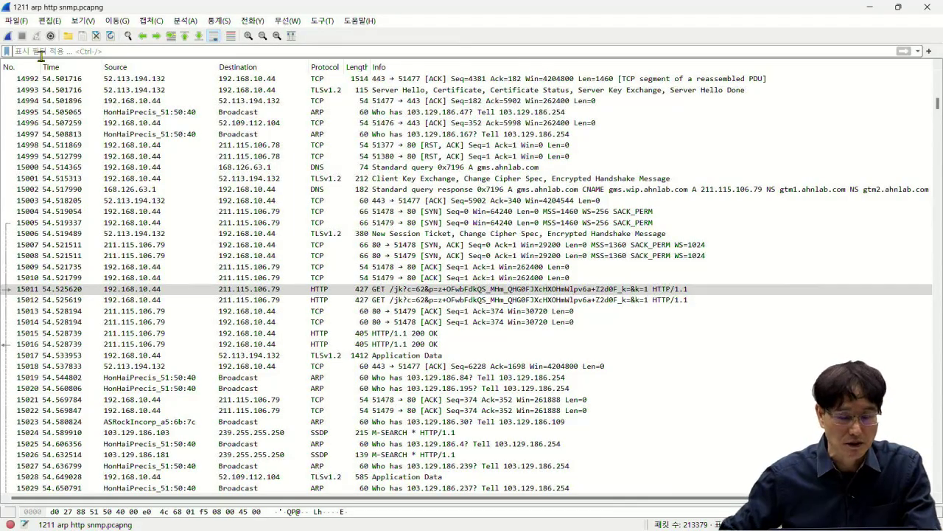
type("snmp")
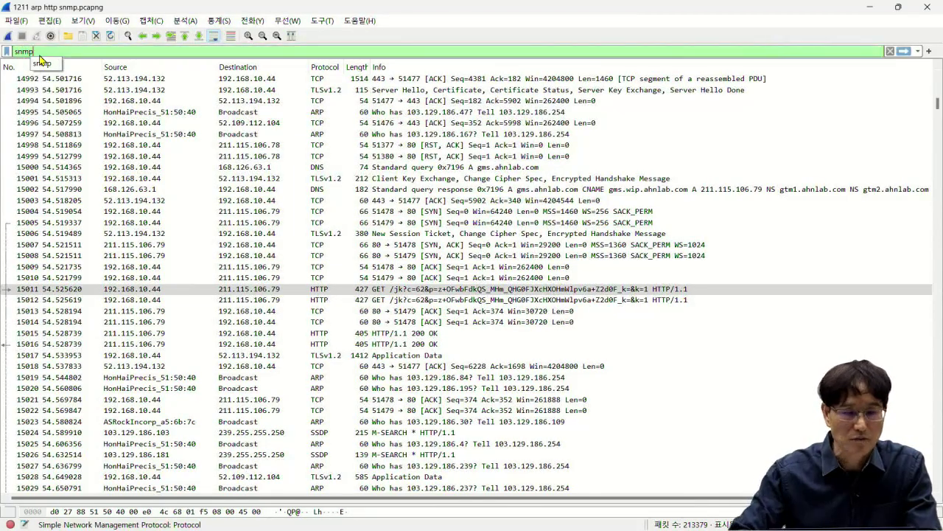
left_click(906, 52)
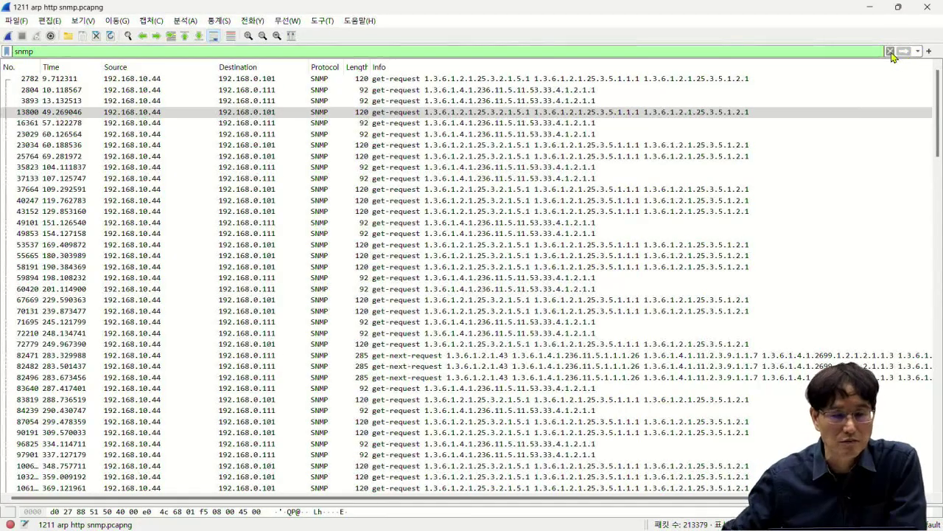
Step: Open SNMP packet 2782 in its own window and inspect its expanded Simple Network Management Protocol and User Datagram Protocol details
left_click(133, 78)
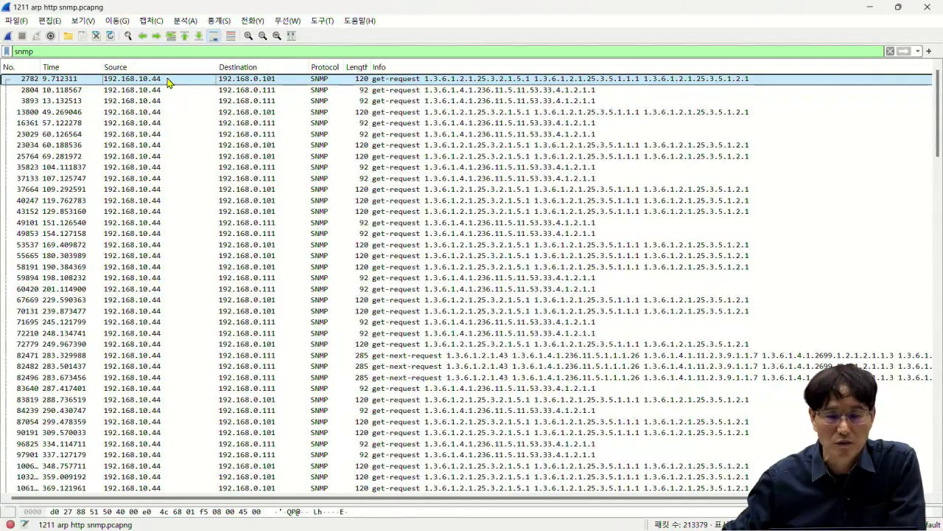
double_click(167, 81)
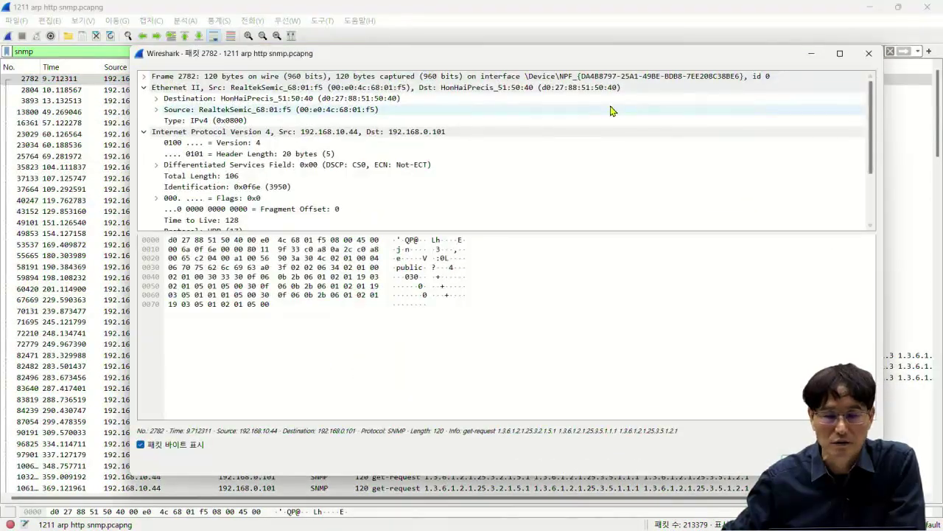
scroll(872, 111, "down", 3)
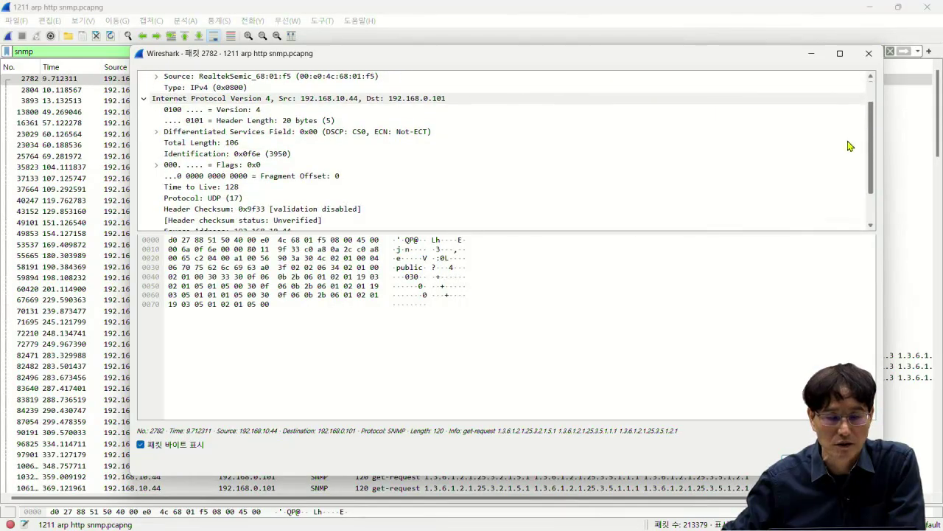
left_click_drag(565, 232, 595, 393)
left_click(145, 299)
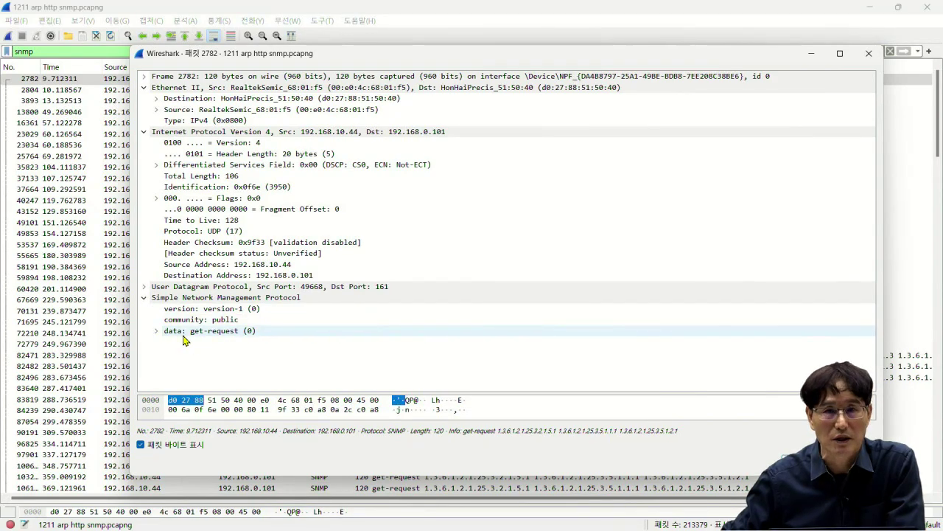
left_click(145, 286)
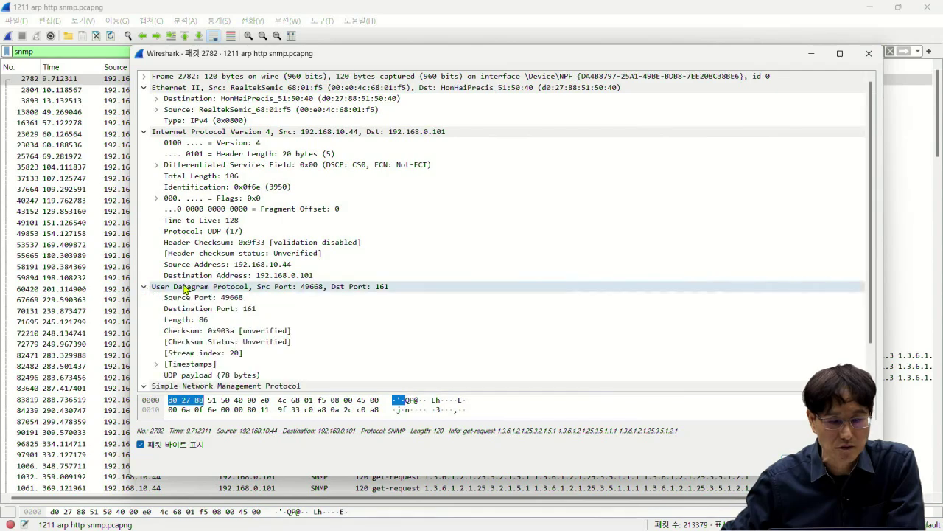
left_click_drag(874, 199, 873, 236)
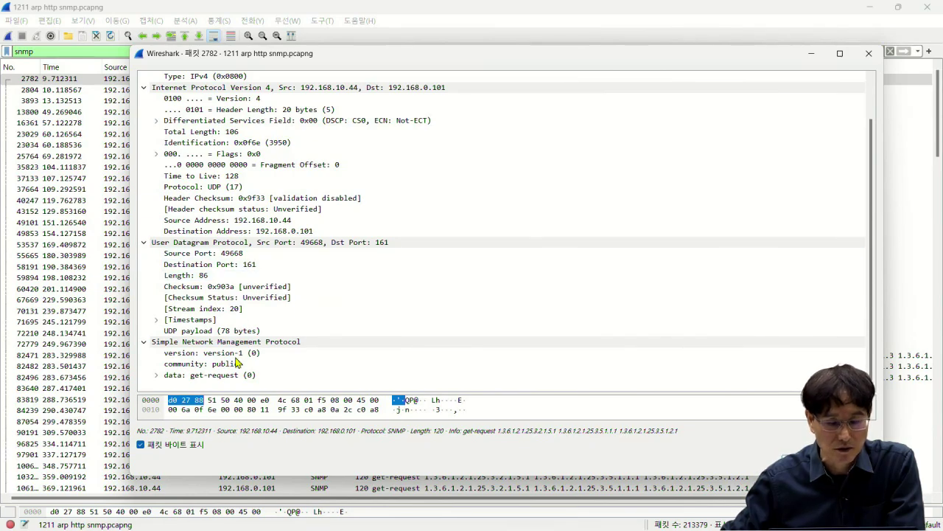
Step: Switch to the textbook PDF in Adobe Acrobat Reader and go to page 150
mouse_move(162, 516)
left_click(184, 517)
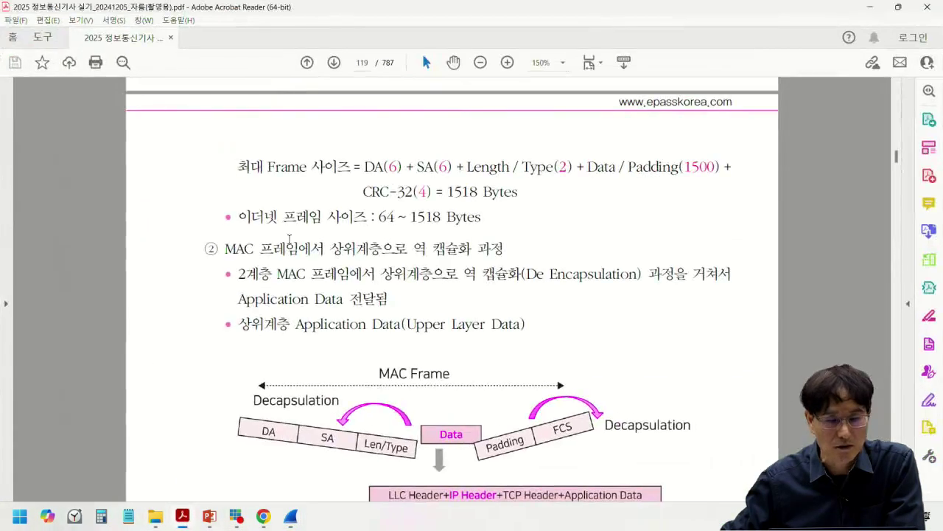
left_click(370, 62)
type("150")
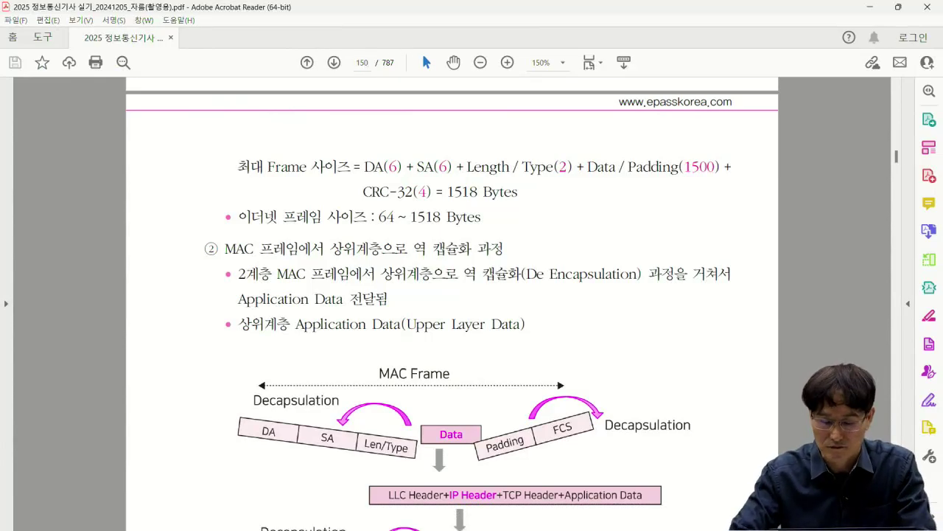
key("Return")
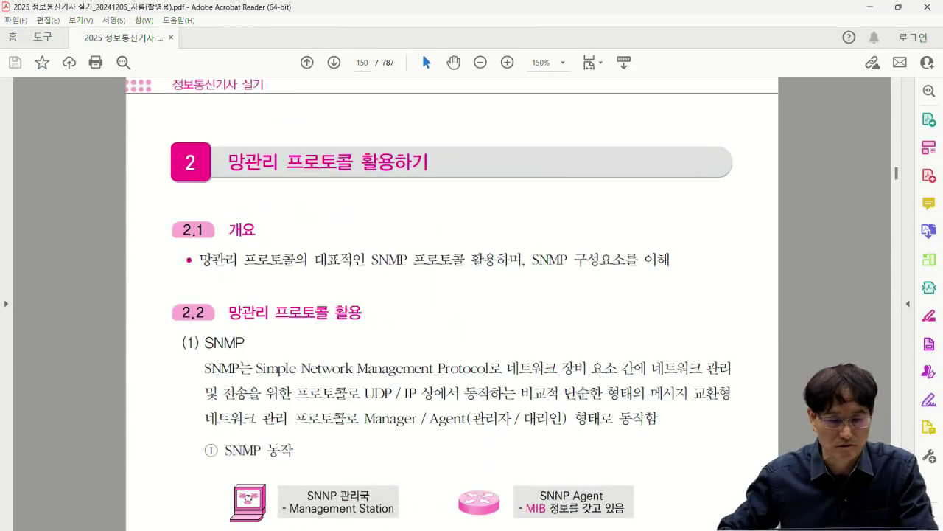
Step: Read the SNMP operation diagram on page 150 of the textbook and return to Wireshark's packet 2782 window
scroll(384, 448, "down", 1)
scroll(385, 448, "down", 2)
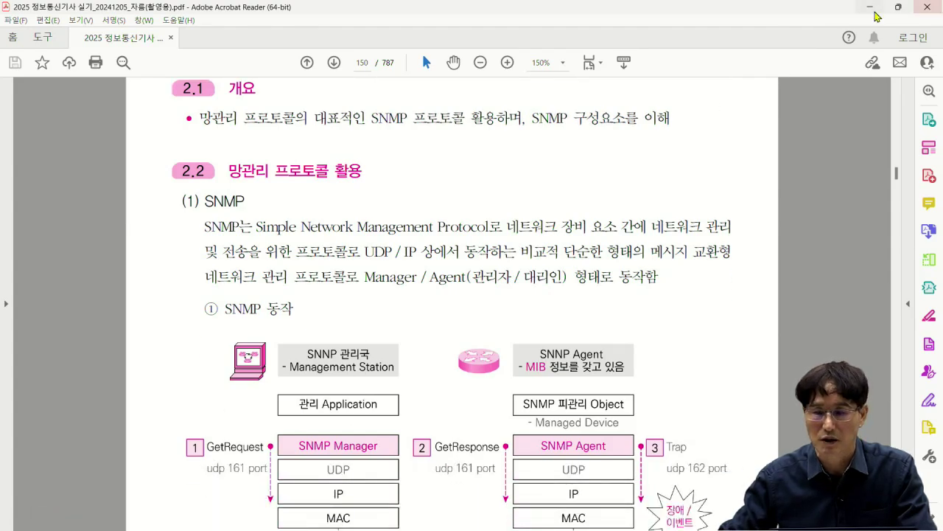
left_click(871, 7)
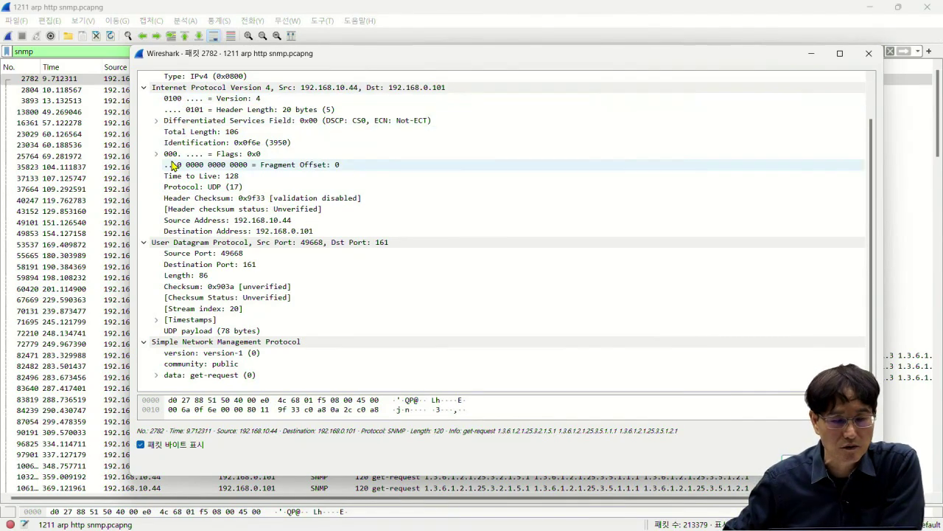
Step: Inspect packet 2782's IPv4 Protocol field and Ethernet II header, and close its window
left_click(219, 188)
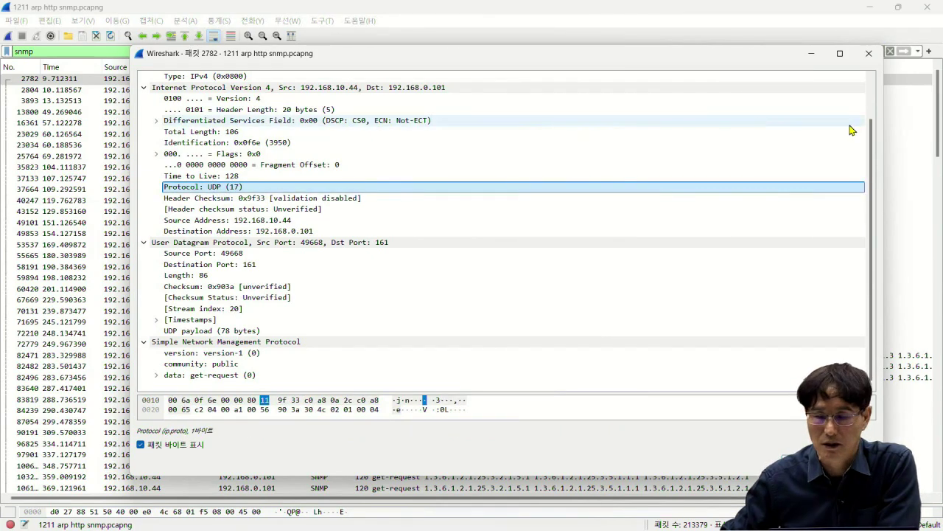
left_click_drag(872, 136, 872, 100)
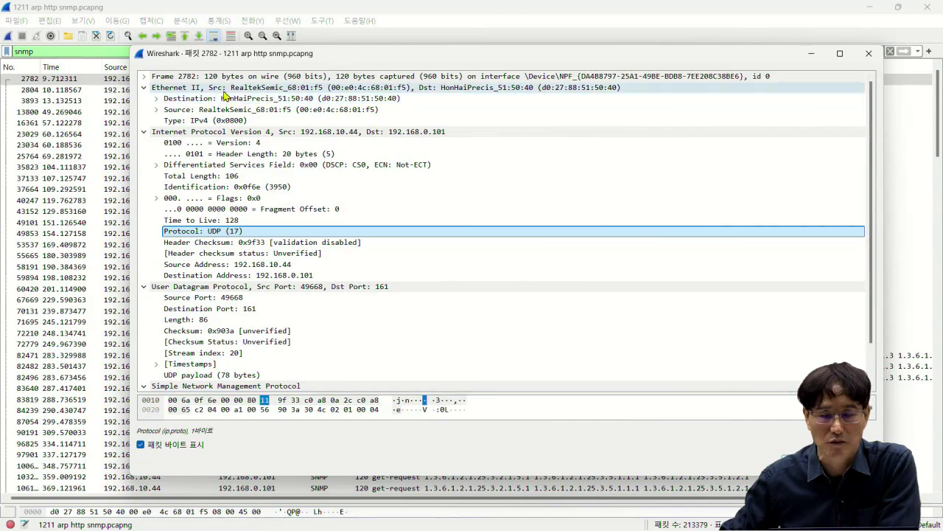
left_click(575, 89)
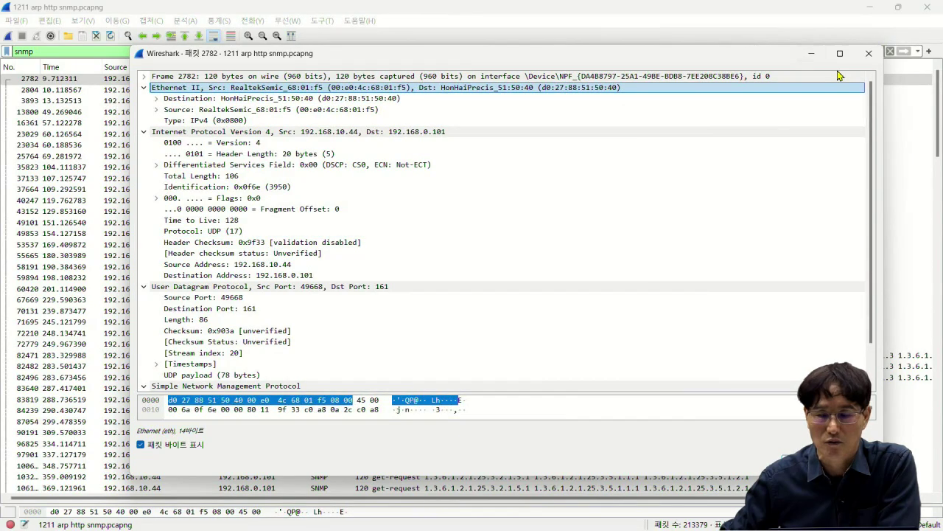
left_click(869, 56)
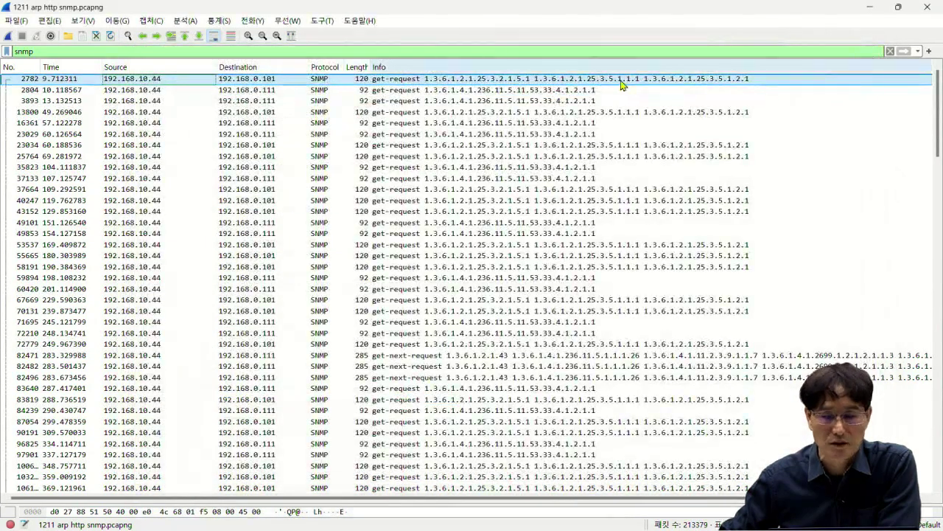
Step: Replace the snmp display filter with igmp and apply it to the capture
left_click(891, 51)
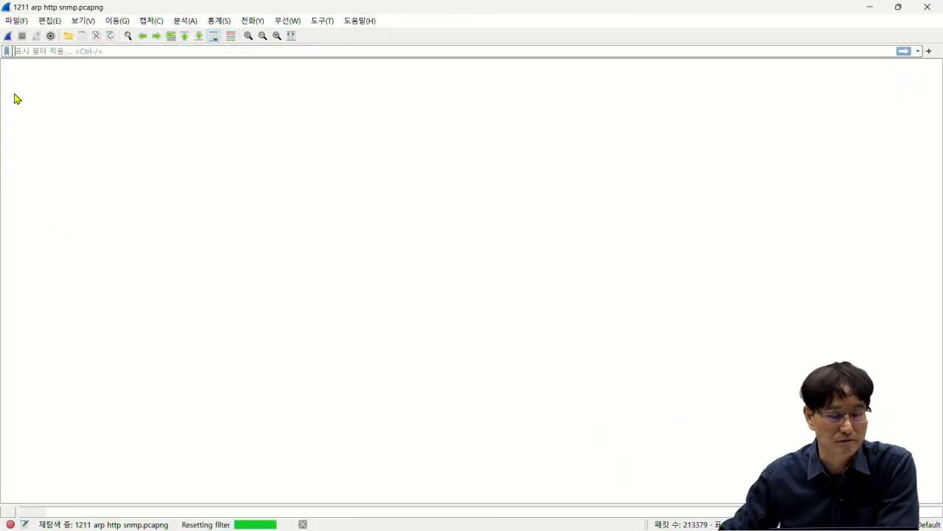
left_click(49, 51)
type("igm")
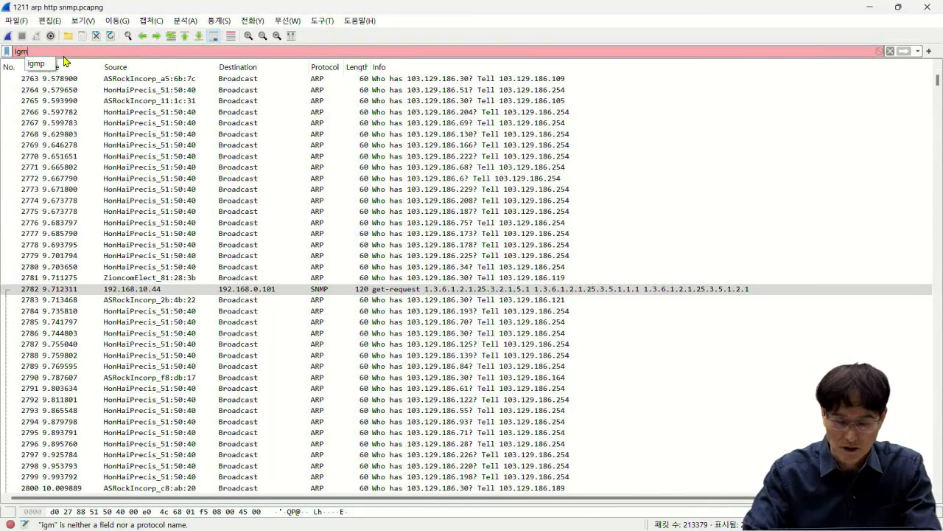
type("p")
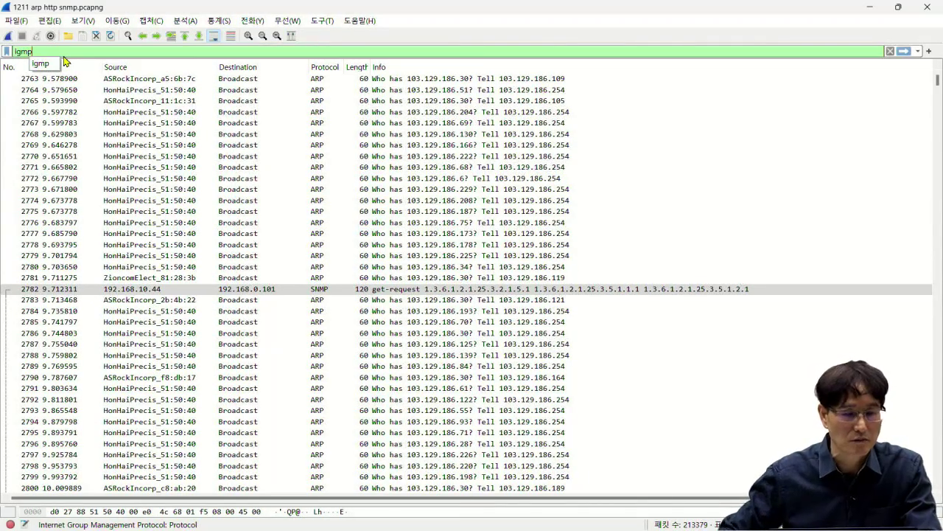
left_click(39, 64)
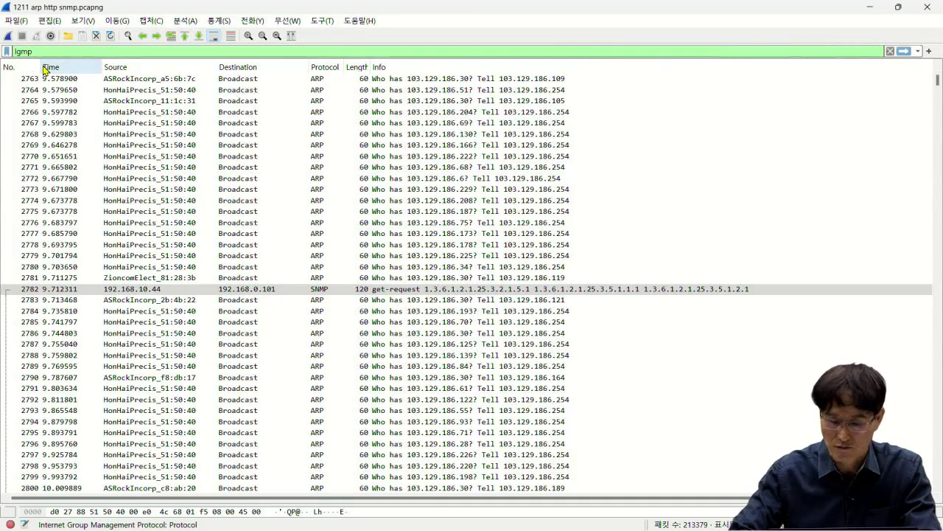
left_click(905, 52)
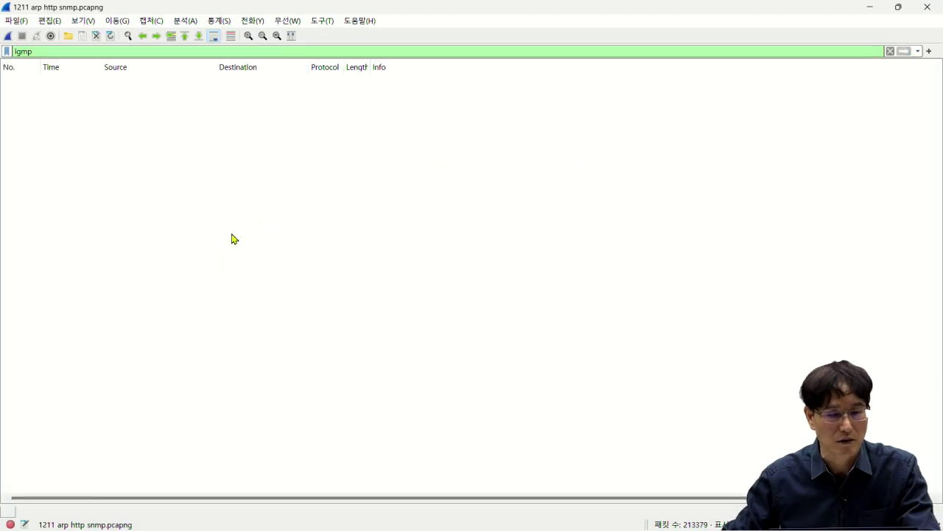
Step: Open the recently used capture file 쇼핑.pcapng
left_click(16, 20)
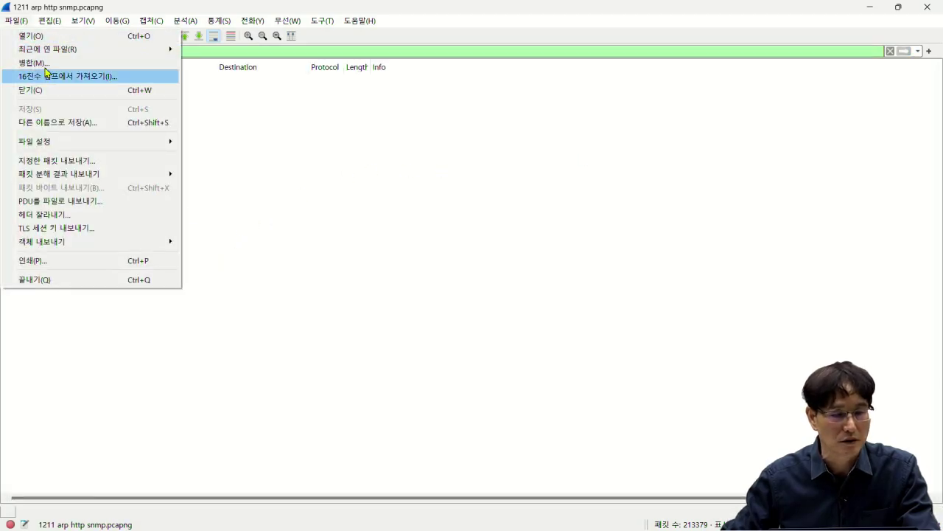
mouse_move(52, 57)
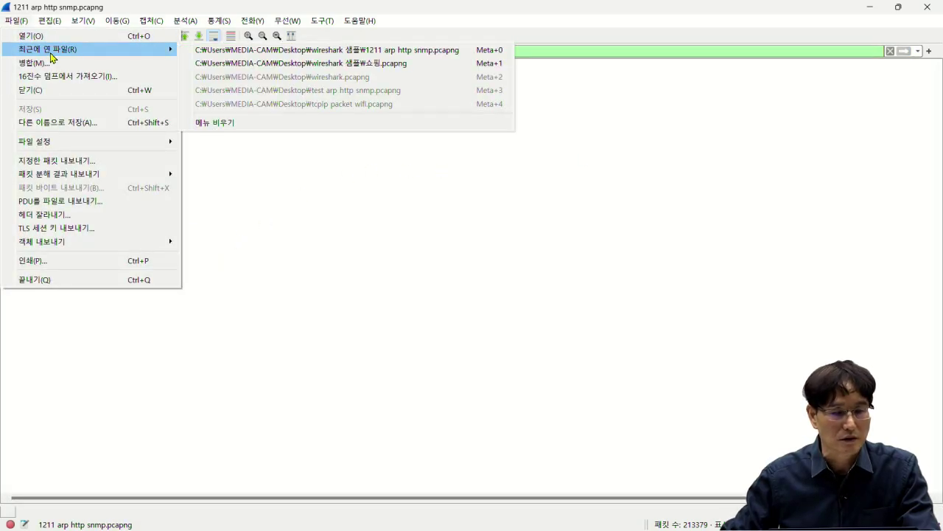
left_click(277, 64)
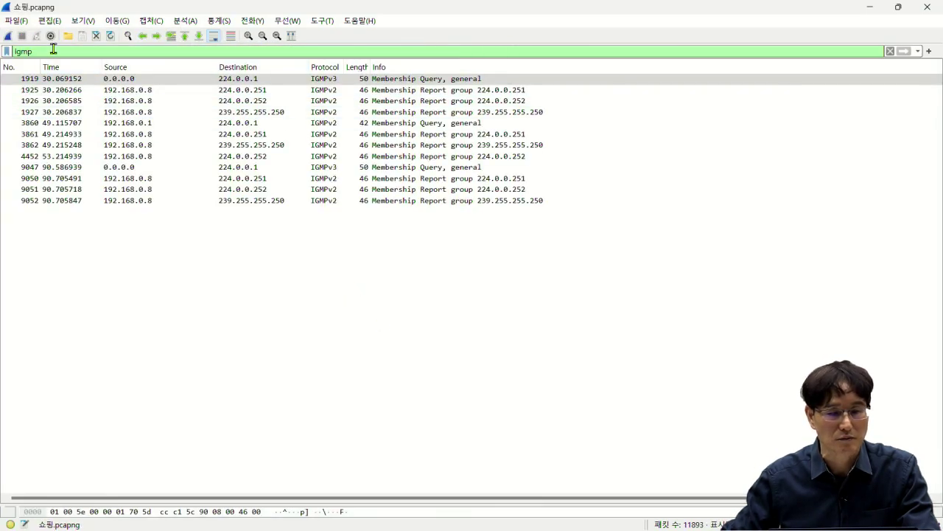
Step: Open IGMP packet 1919 in its own window, enlarge the details area, expand Internet Group Management Protocol and inspect the IPv4 Protocol field
double_click(183, 79)
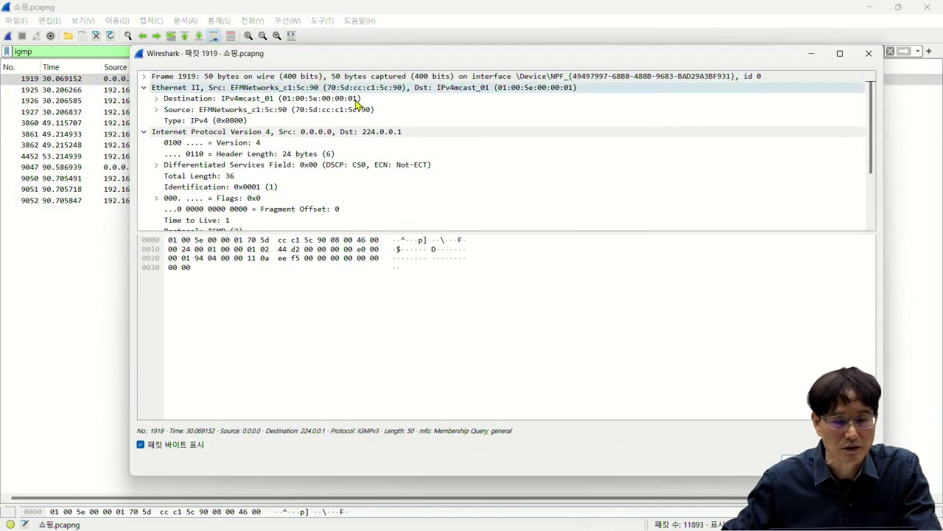
left_click_drag(873, 145, 871, 196)
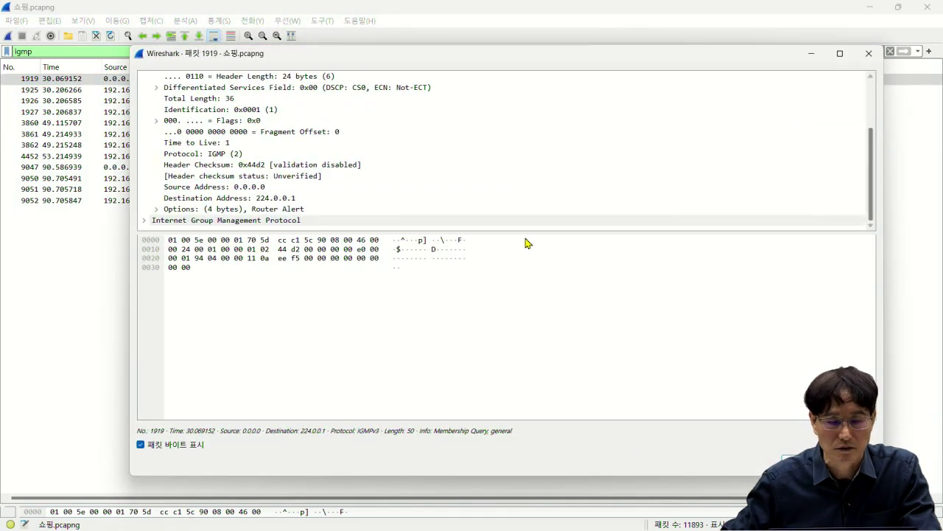
left_click_drag(493, 234, 490, 362)
left_click(146, 298)
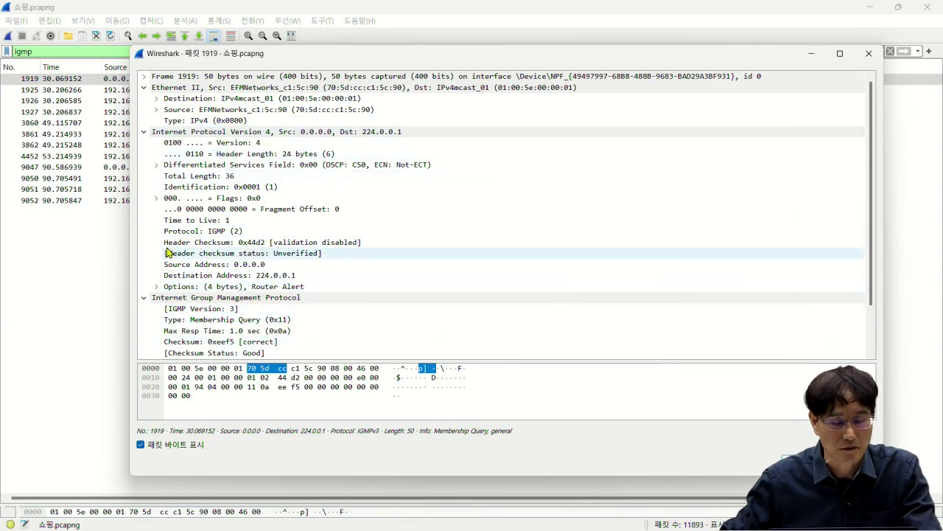
left_click(219, 235)
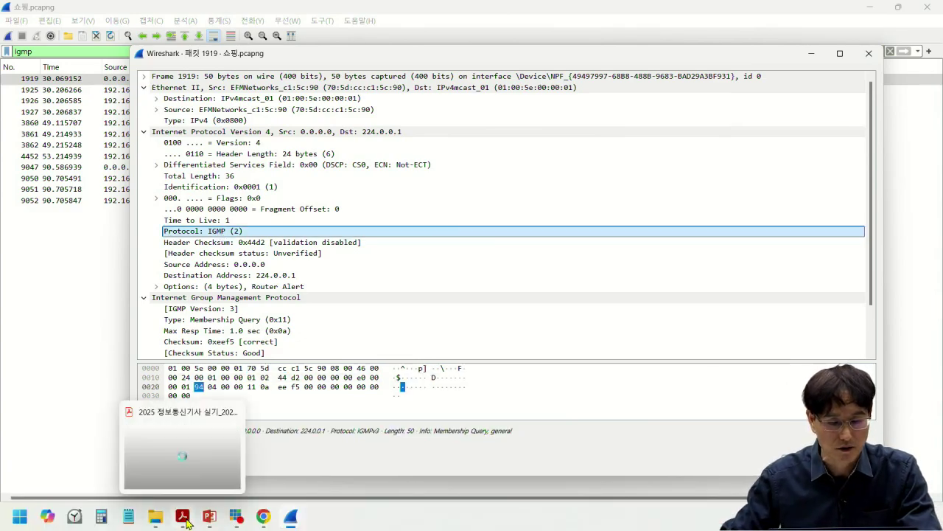
Step: Switch to the textbook PDF in Adobe Acrobat Reader, go to page 120 and select the IP header's Protocol number text through 2(IGMP)
left_click(186, 522)
left_click(353, 62)
type("120")
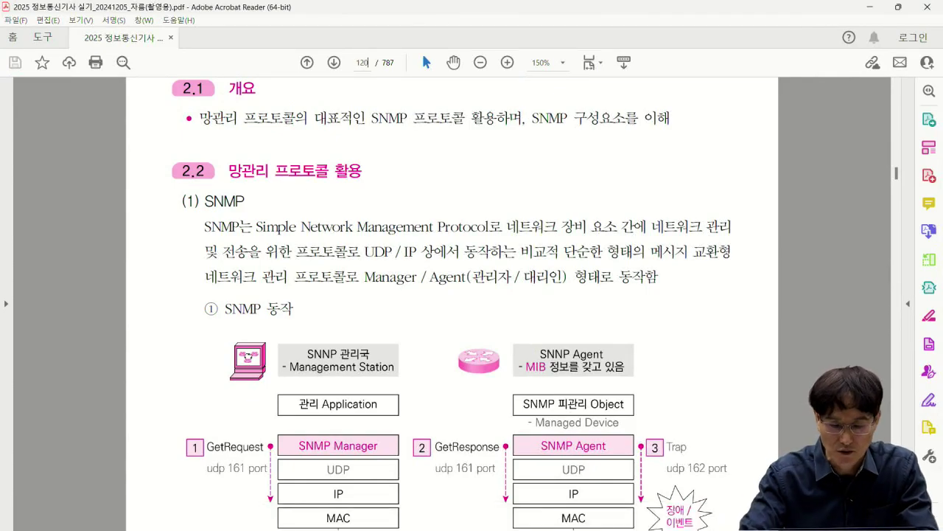
key("Return")
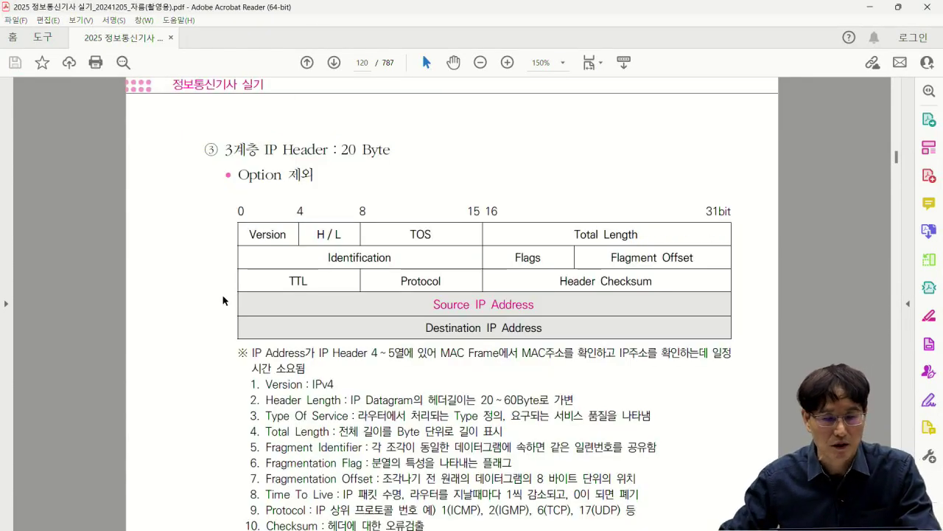
scroll(344, 308, "down", 2)
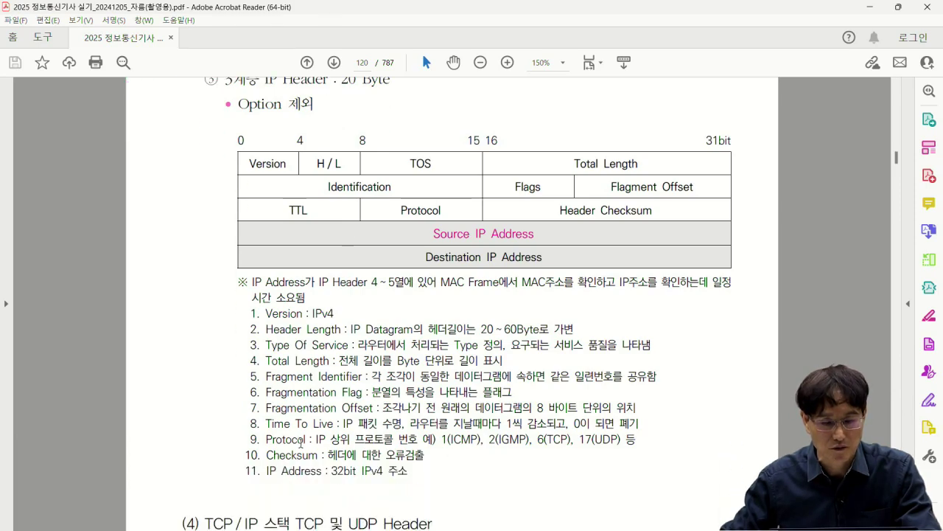
left_click_drag(264, 437, 523, 440)
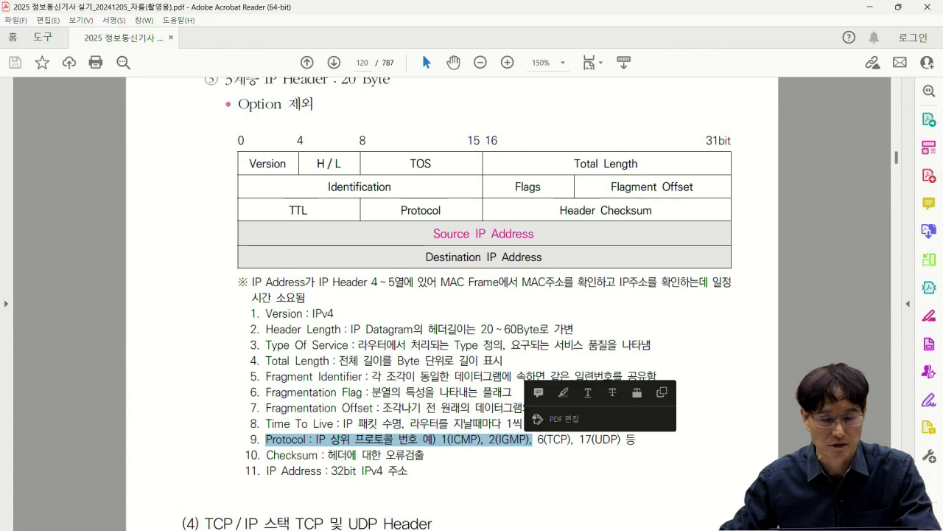
Step: Switch back to Wireshark's packet 1919 window, close it and return to the 쇼핑.pcapng packet list
mouse_move(291, 516)
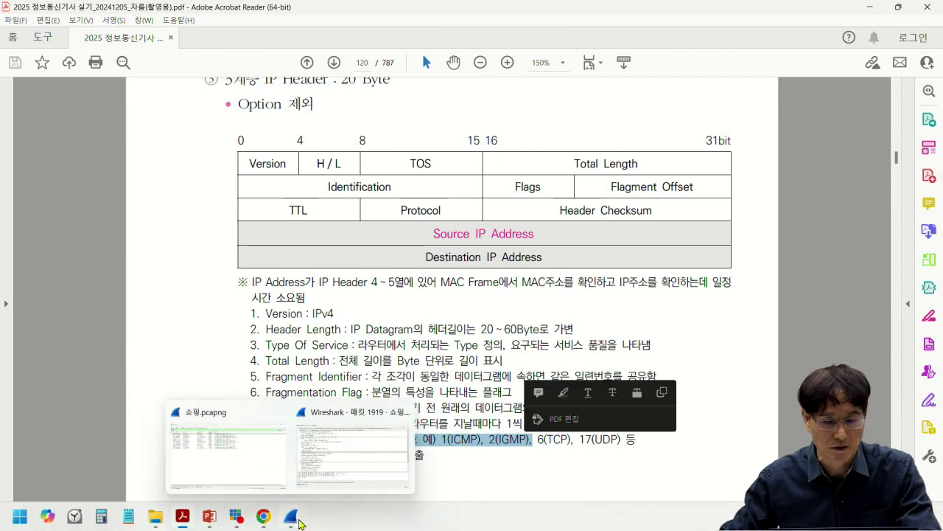
left_click(338, 469)
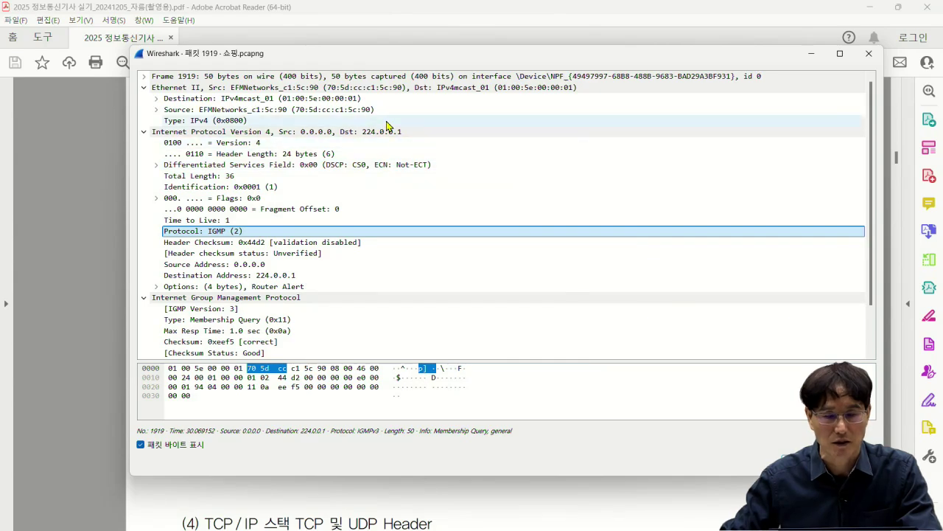
left_click(870, 53)
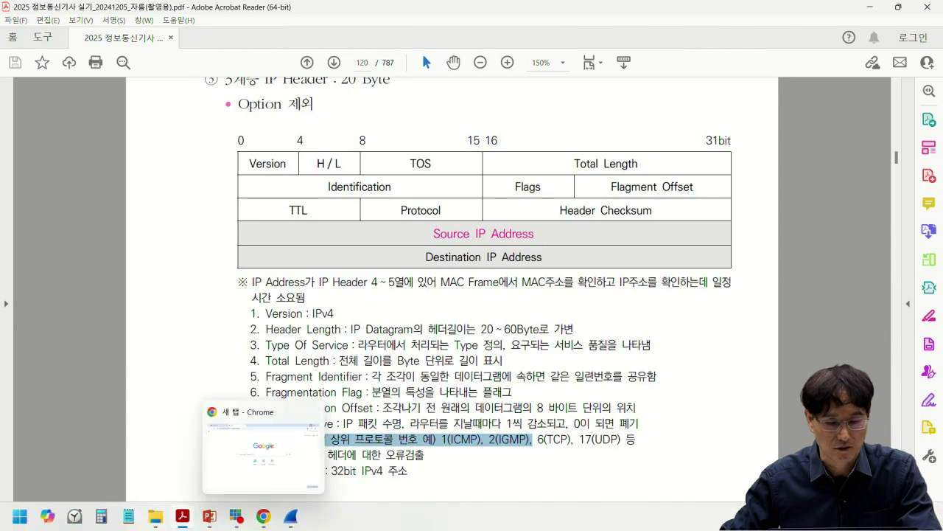
left_click(270, 478)
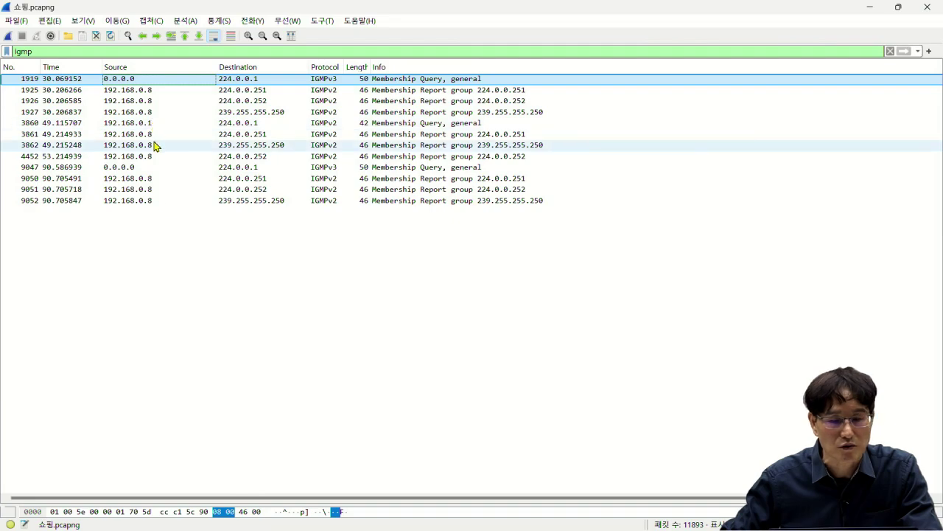
Step: Replace the igmp display filter with icmp, apply it and look over the packet list
left_click(890, 51)
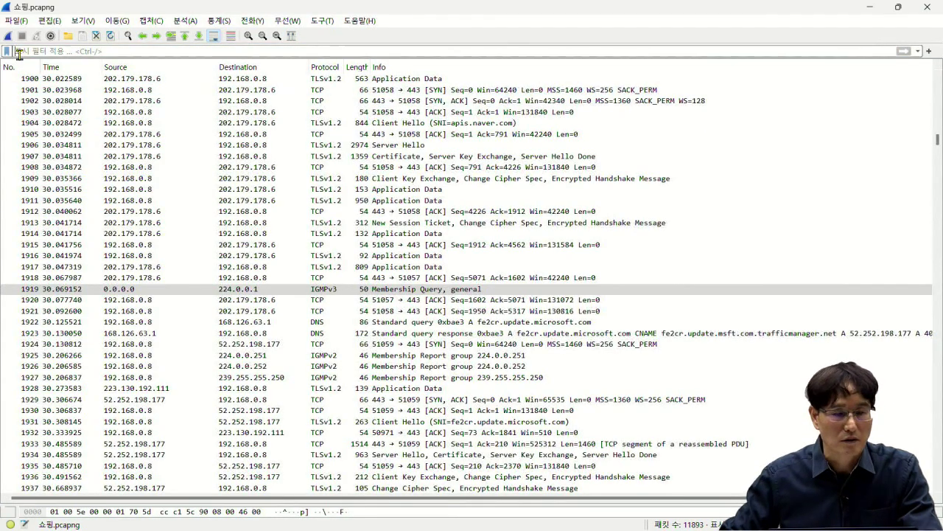
type("i")
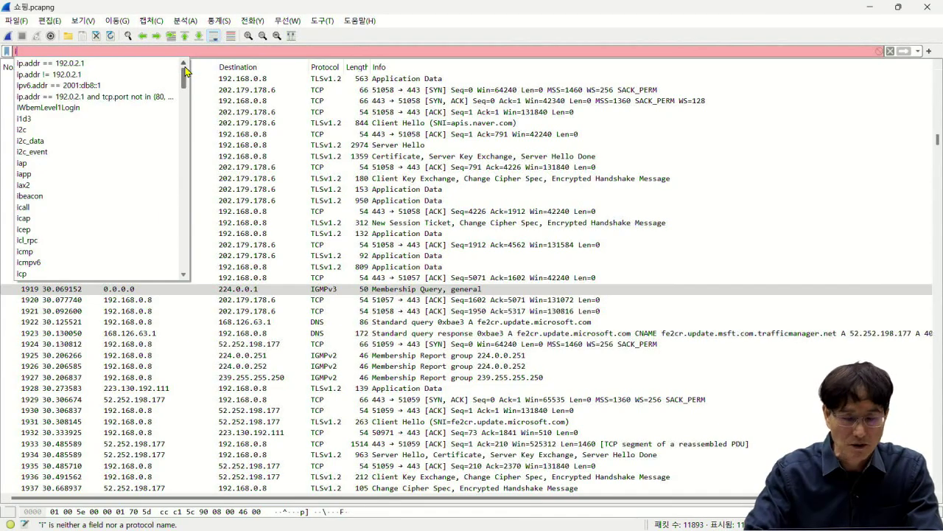
type("cm")
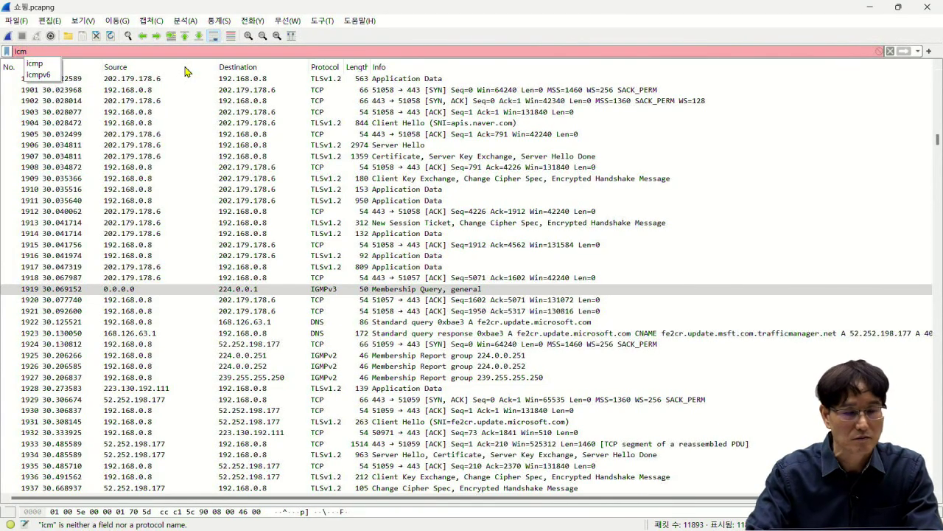
left_click(35, 63)
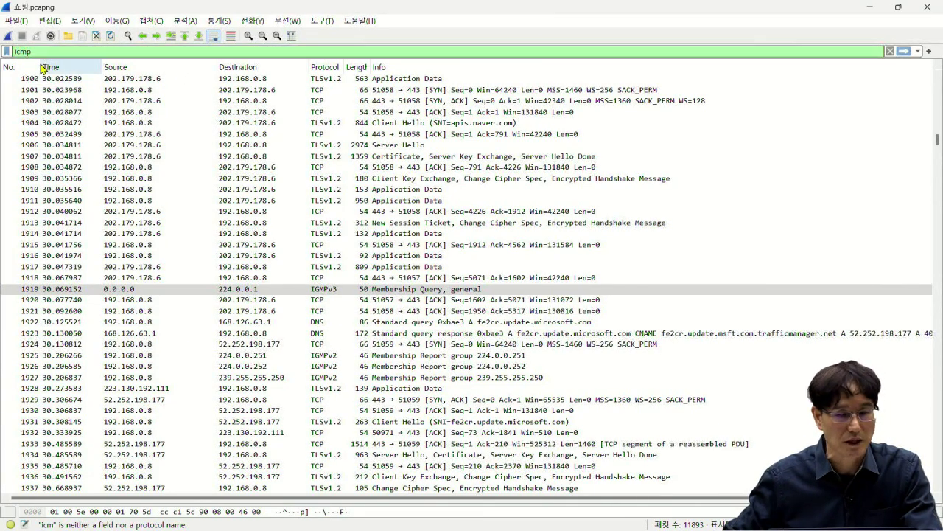
left_click(904, 53)
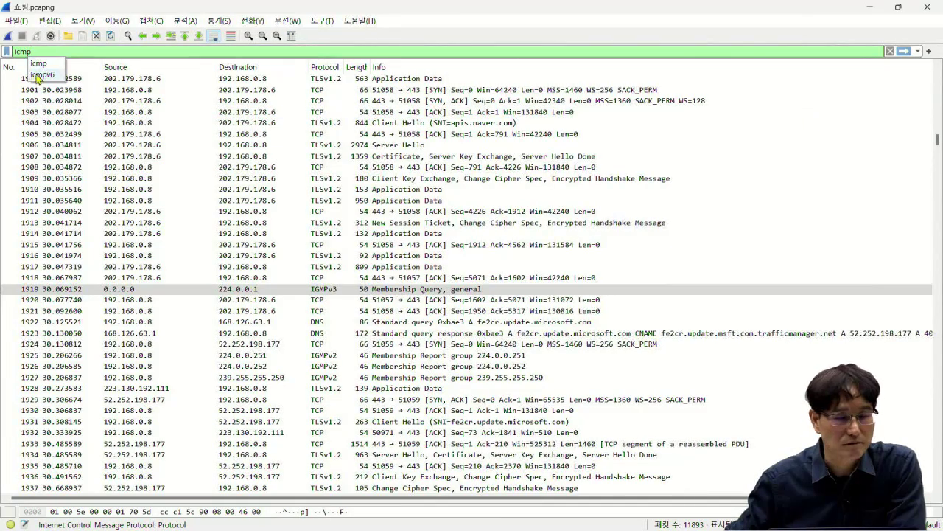
left_click(37, 64)
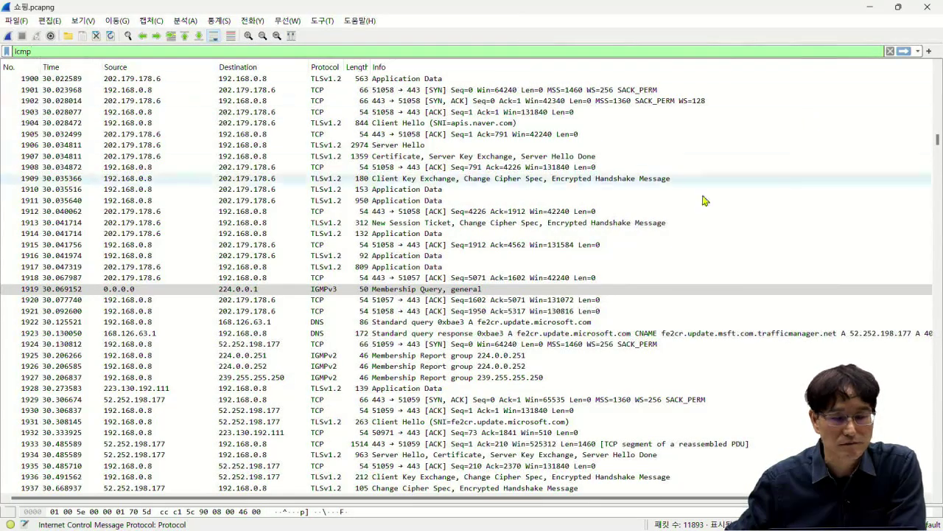
left_click(906, 53)
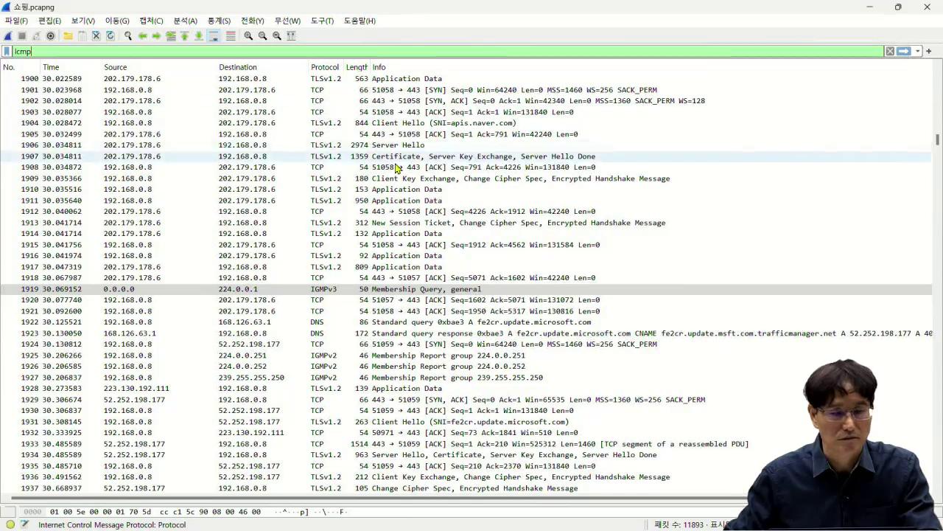
scroll(445, 270, "down", 3)
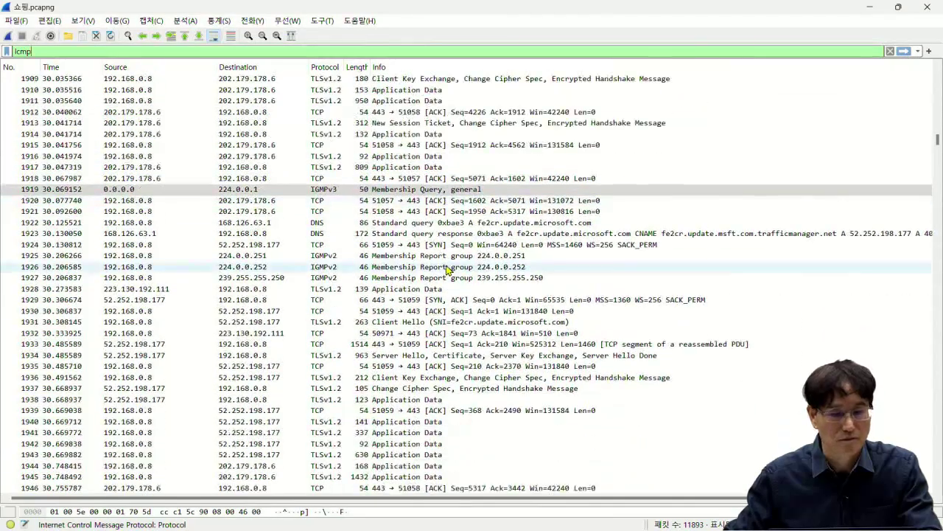
scroll(451, 254, "down", 3)
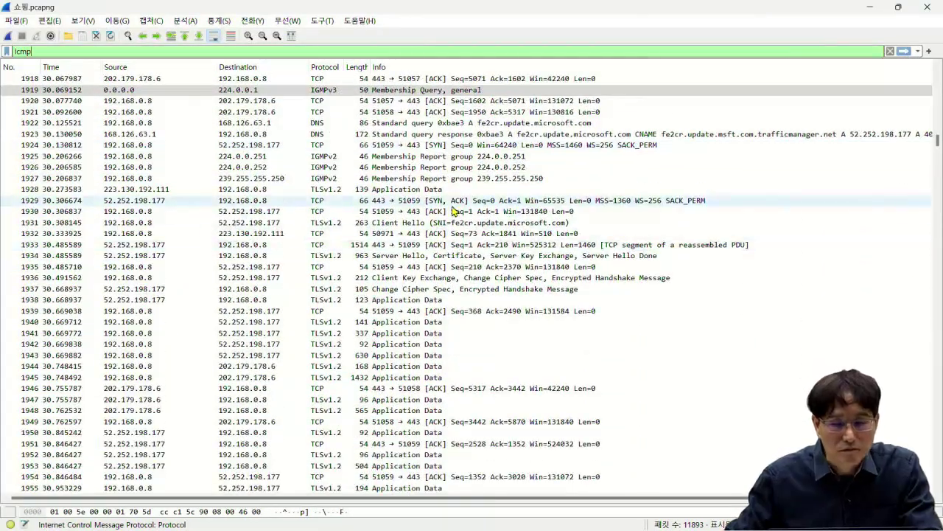
Step: Apply the icmp display filter again and look through the 쇼핑.pcapng packet list for ICMP packets
scroll(449, 193, "down", 11)
scroll(447, 197, "down", 3)
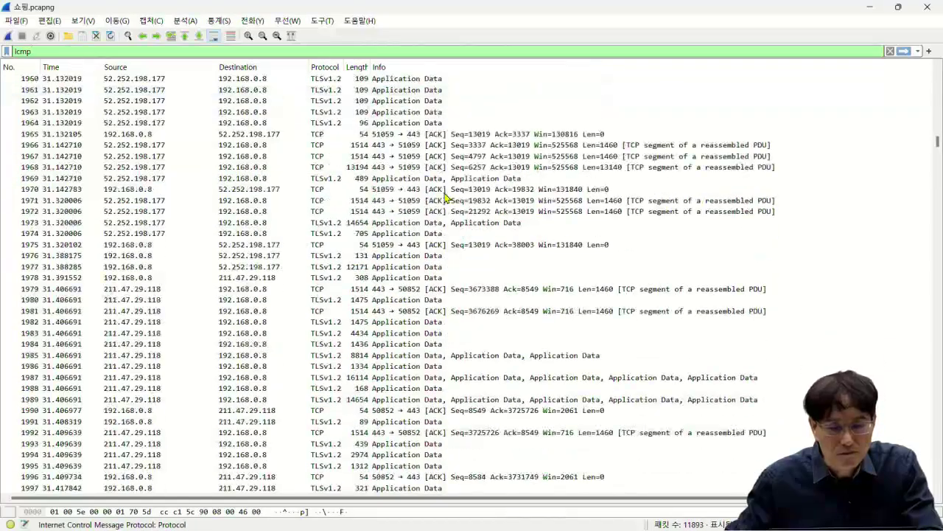
scroll(447, 197, "up", 5)
mouse_move(938, 144)
left_mouse_down()
mouse_move(938, 125)
mouse_move(940, 136)
left_mouse_up()
left_click(905, 54)
scroll(543, 276, "down", 12)
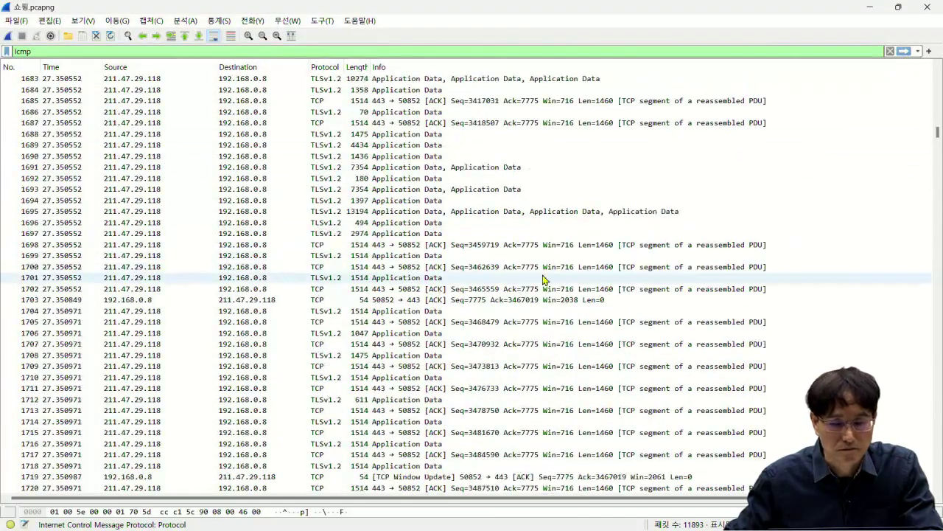
scroll(335, 320, "down", 12)
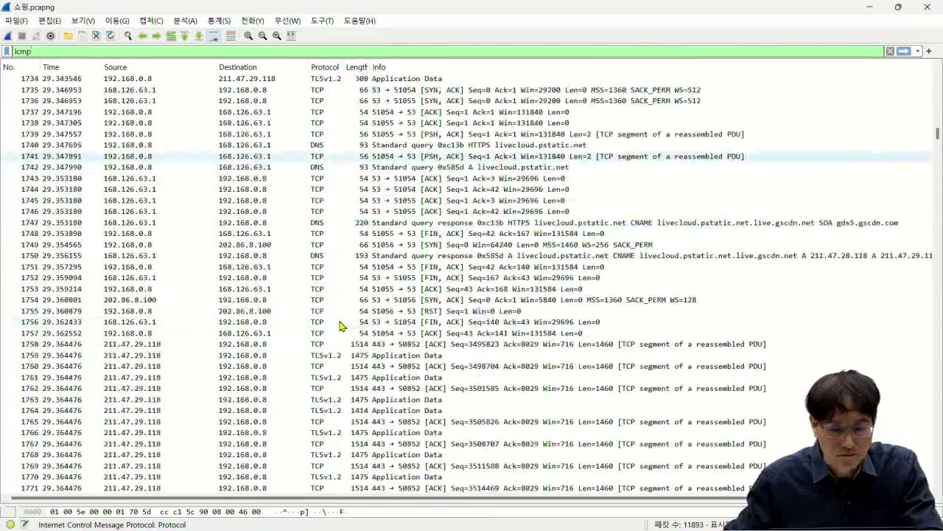
scroll(340, 322, "down", 19)
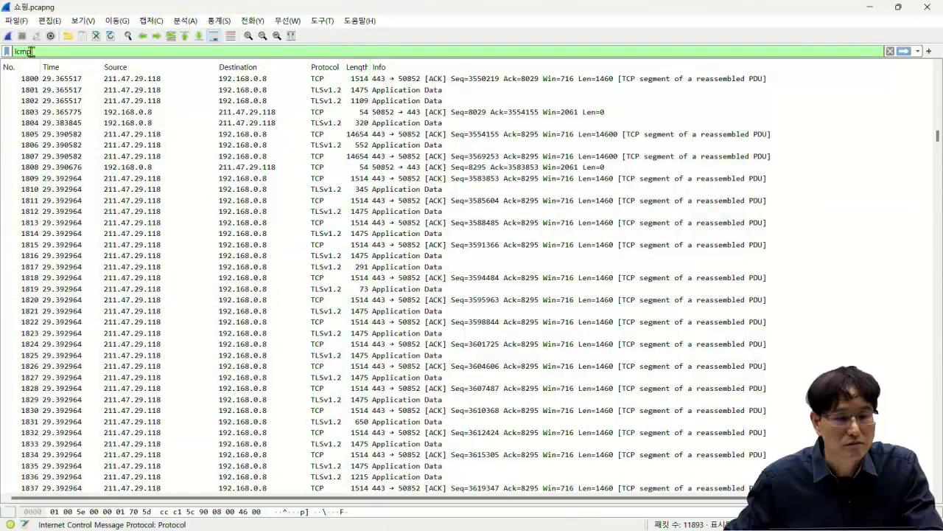
Step: Open the recent capture file 1211 arp http snmp.pcapng
left_click(17, 21)
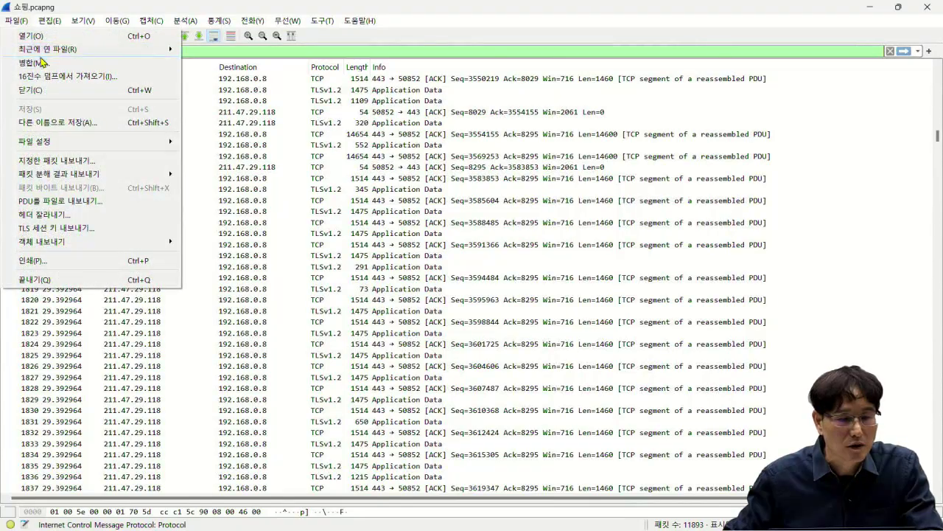
mouse_move(46, 49)
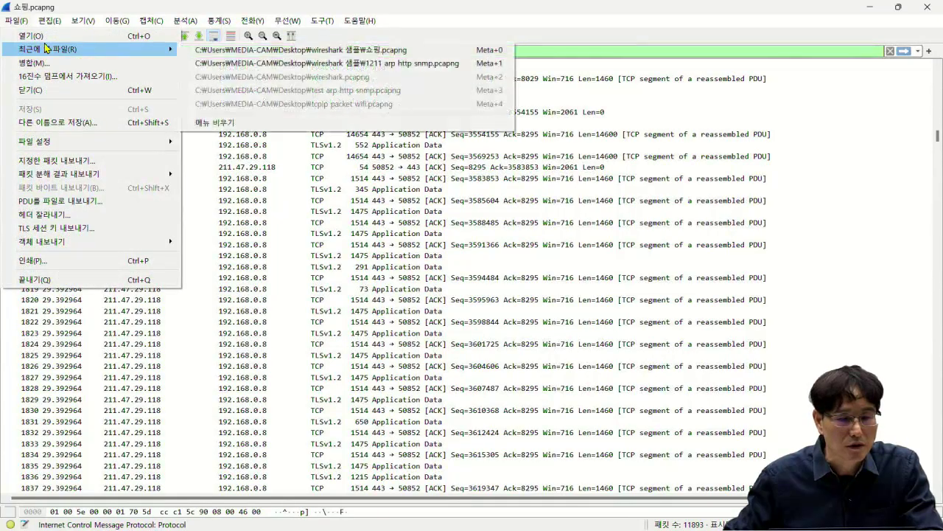
left_click(330, 63)
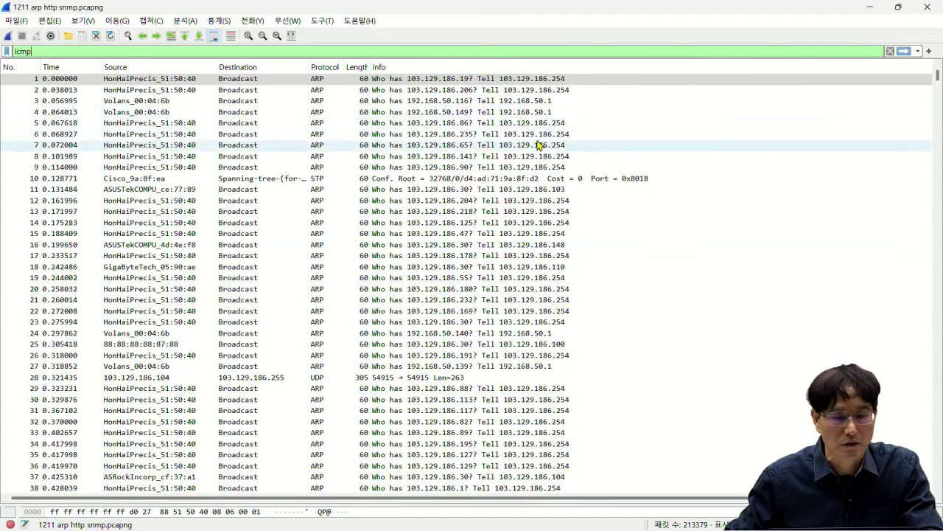
Step: Clear the leftover display filter, enter icmp again and apply it to the 1211 arp http snmp.pcapng packets
left_click(891, 51)
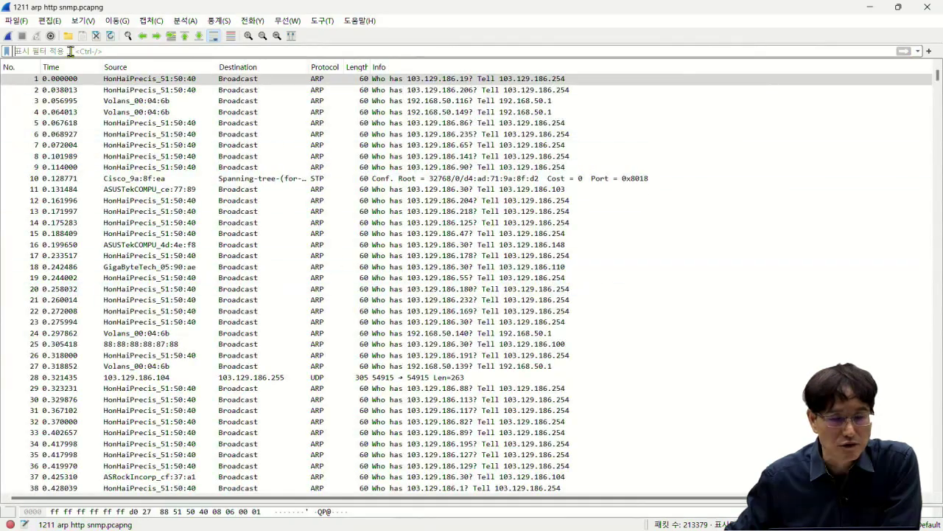
left_click(30, 51)
type("icm")
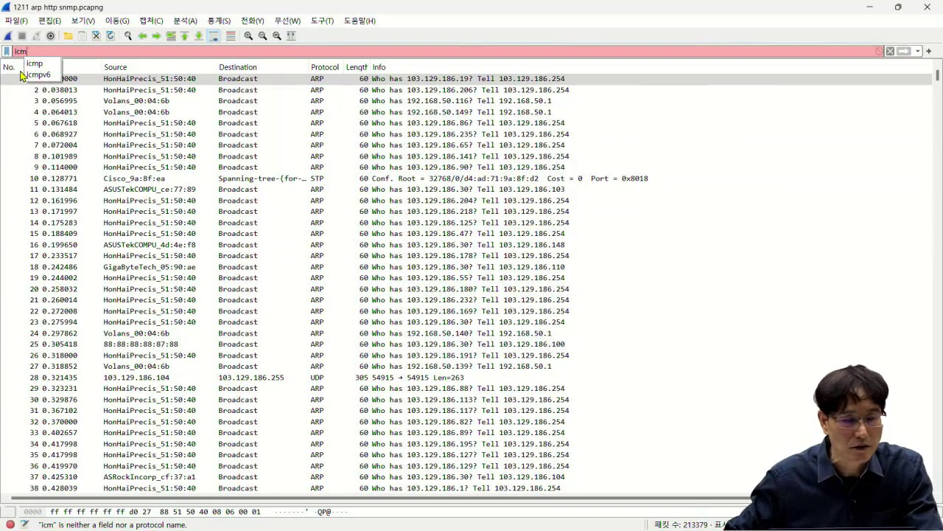
left_click(35, 64)
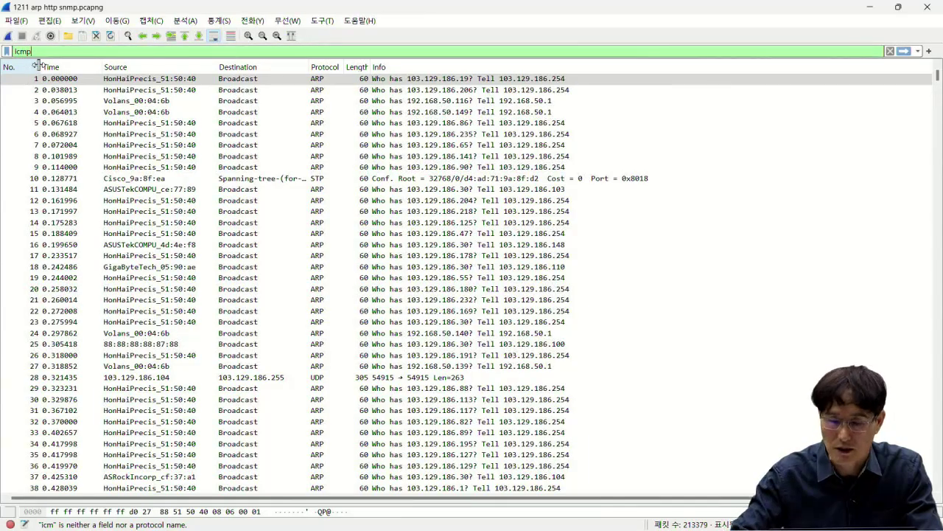
left_click(905, 52)
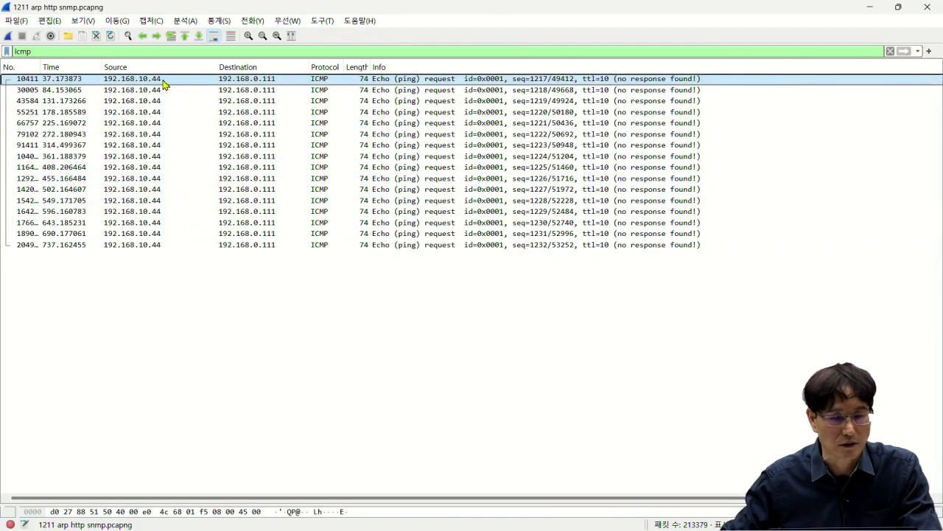
Step: Open ICMP packet 10411 in its own window, enlarge the details area, expand Internet Control Message Protocol and inspect the IPv4 Protocol field
double_click(147, 84)
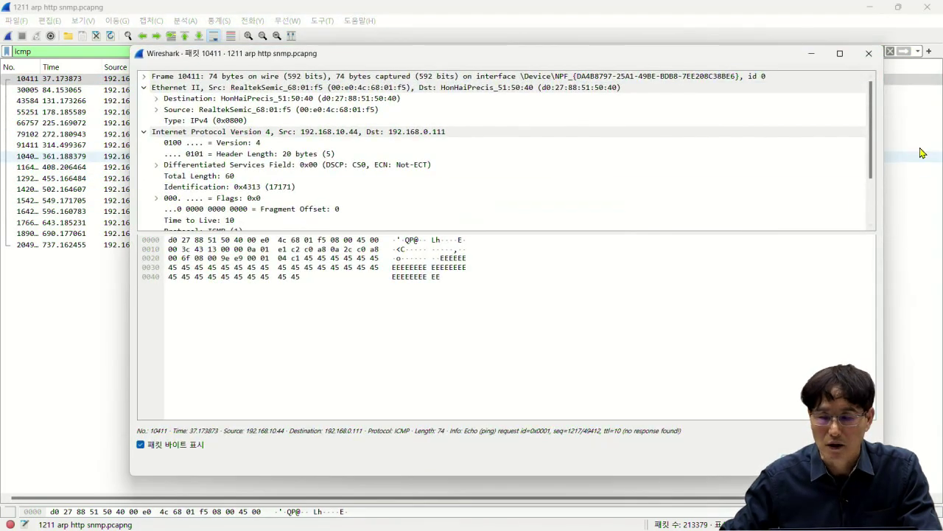
left_click_drag(872, 122, 872, 170)
left_click_drag(497, 234, 511, 367)
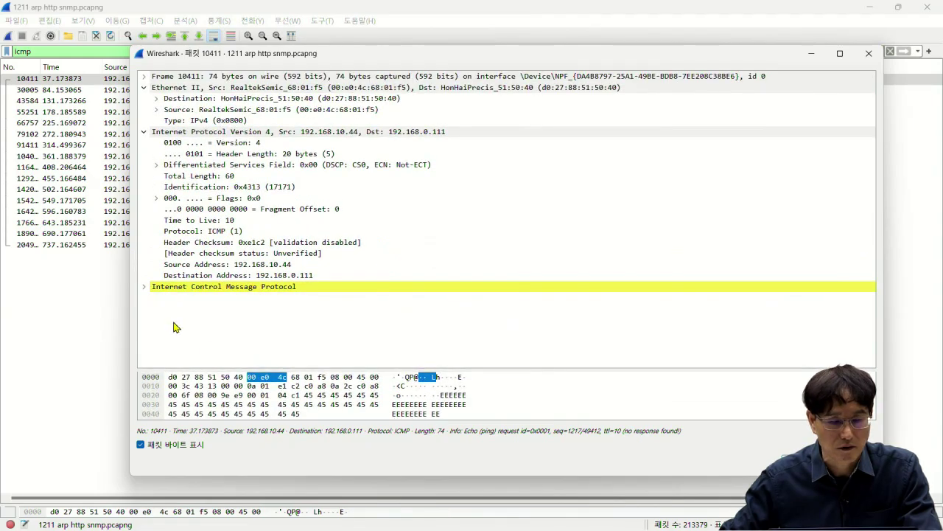
left_click(145, 288)
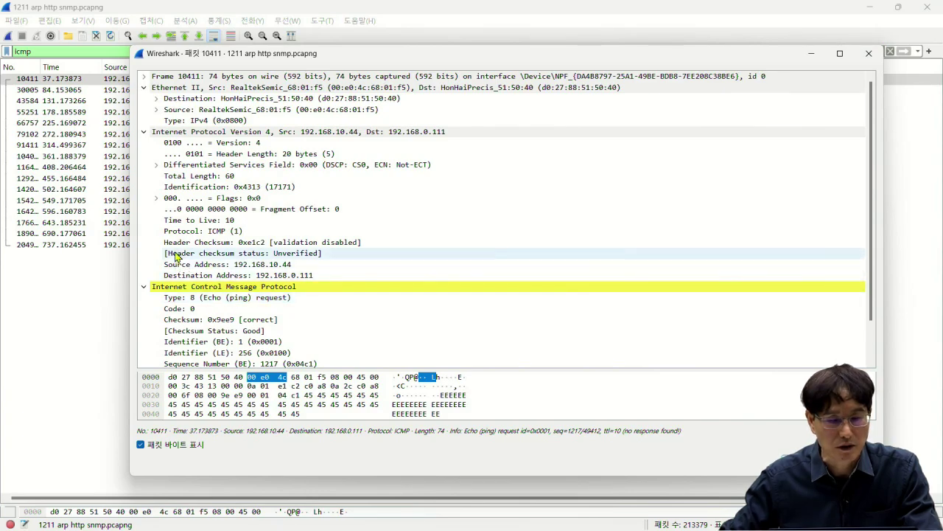
left_click(184, 134)
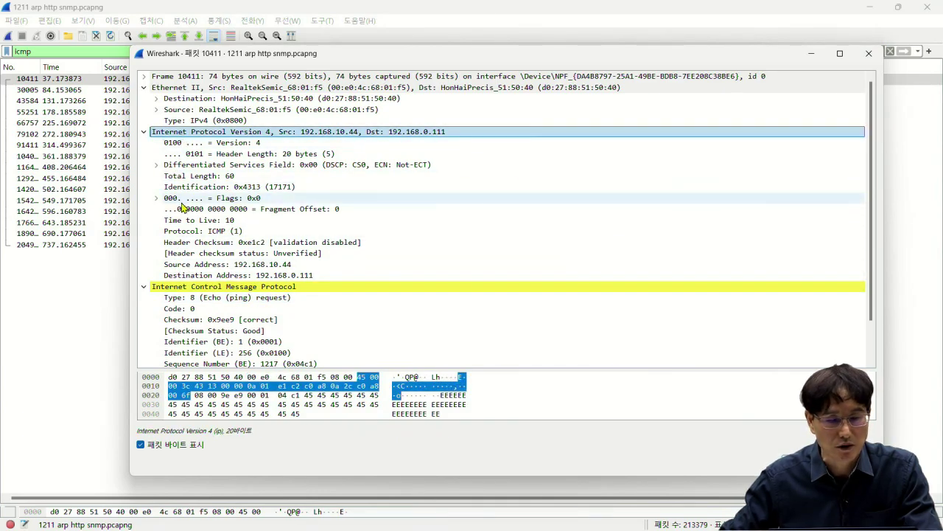
left_click(184, 234)
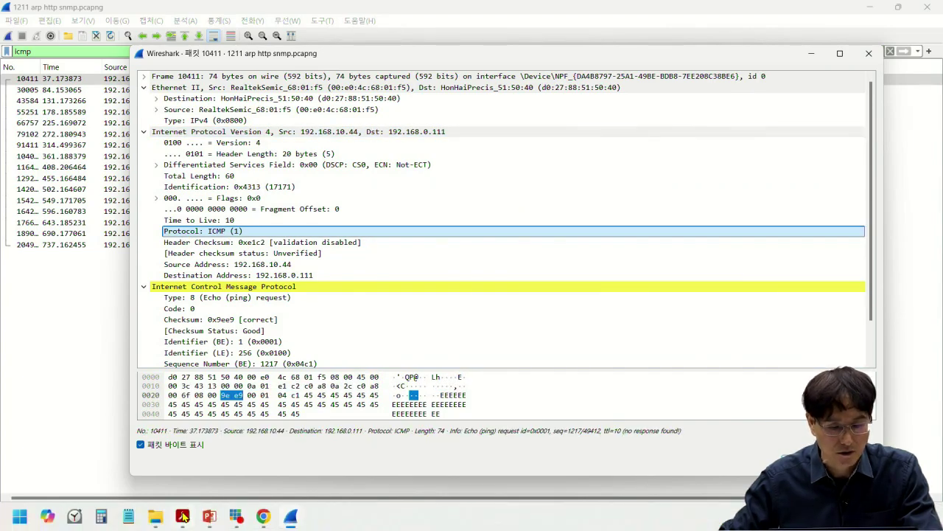
Step: Switch to the textbook PDF in Adobe Acrobat Reader and select 1(ICMP) in the IP header's Protocol number line on page 120
left_click(184, 528)
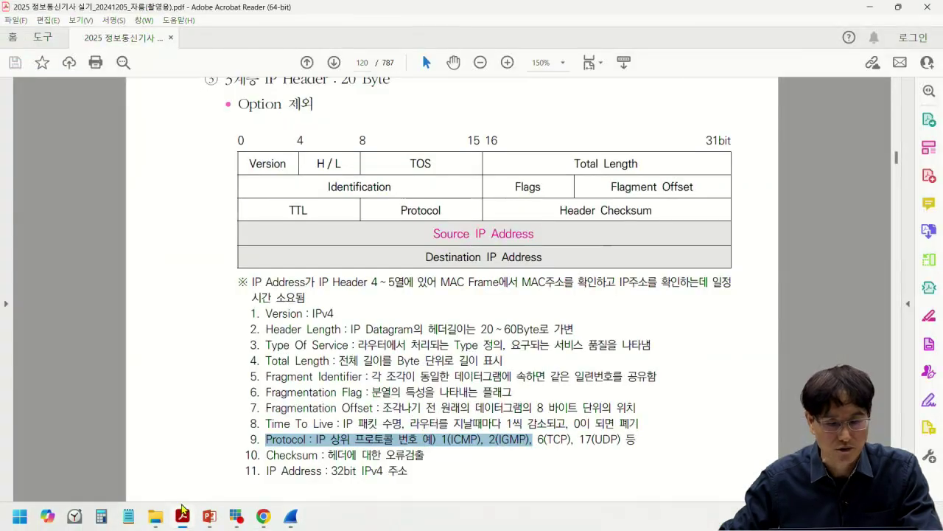
left_click(434, 440)
left_click_drag(440, 439, 481, 439)
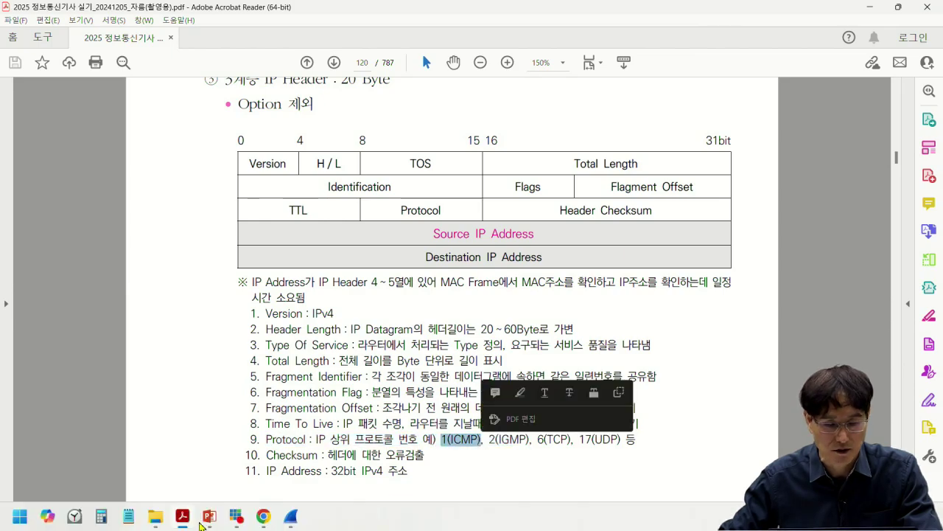
Step: Switch back to Wireshark's packet 10411 window, inspect its Ethernet II header and close the window
mouse_move(290, 516)
left_click(369, 449)
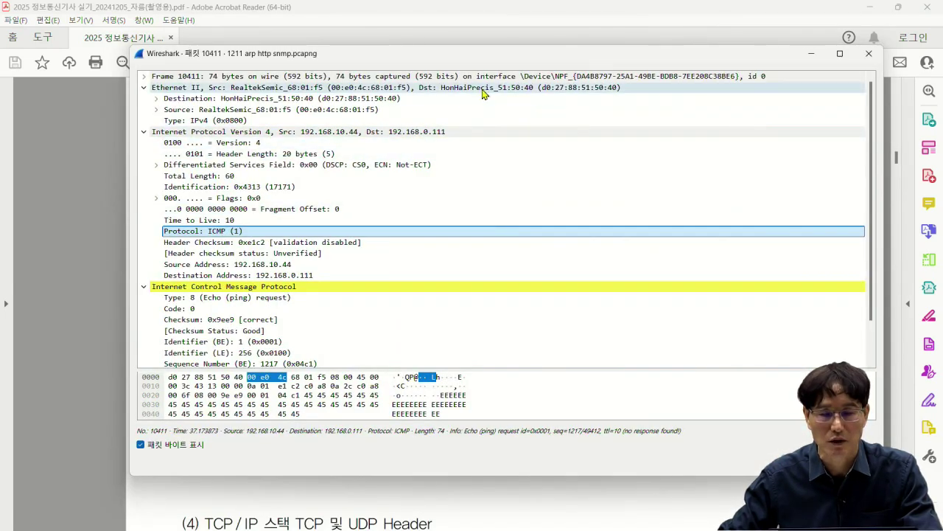
left_click(543, 89)
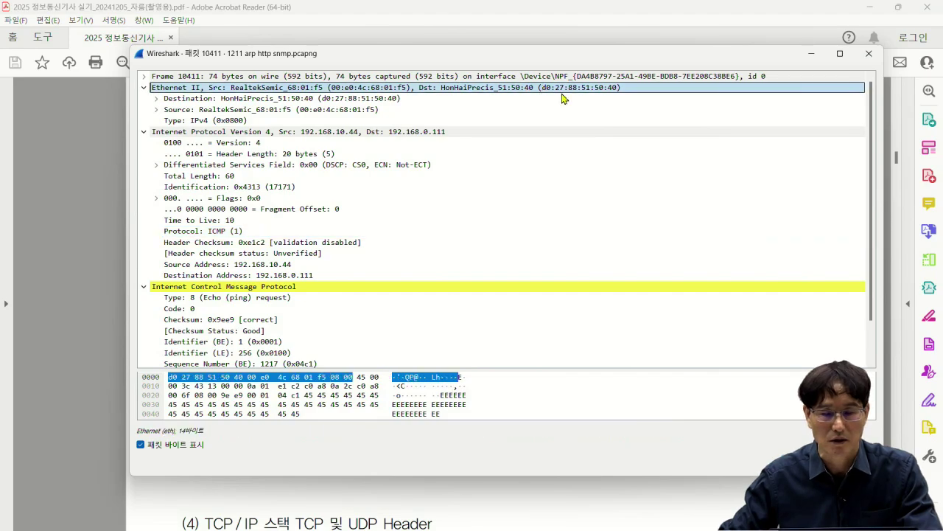
left_click(869, 53)
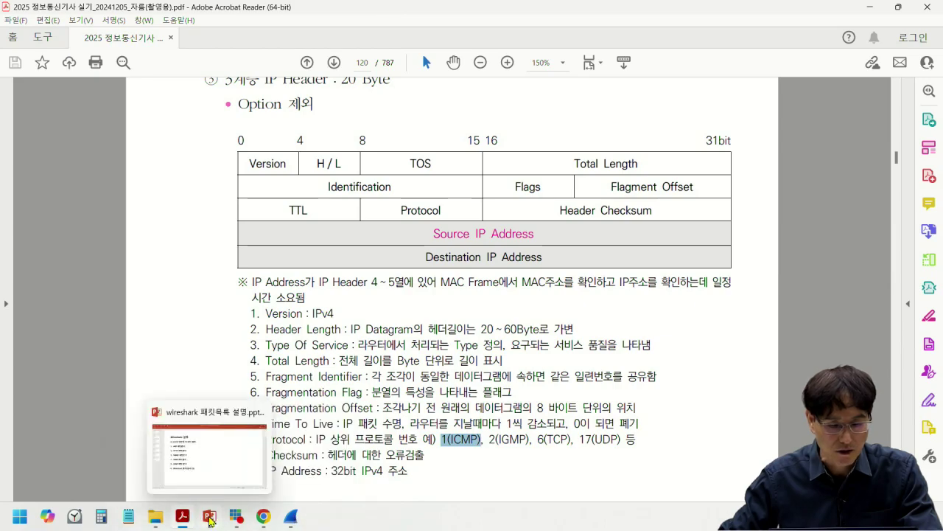
Step: Switch to the wireshark 패킷목록 설명.pptx presentation in PowerPoint and start its slide show from the first slide
left_click(210, 516)
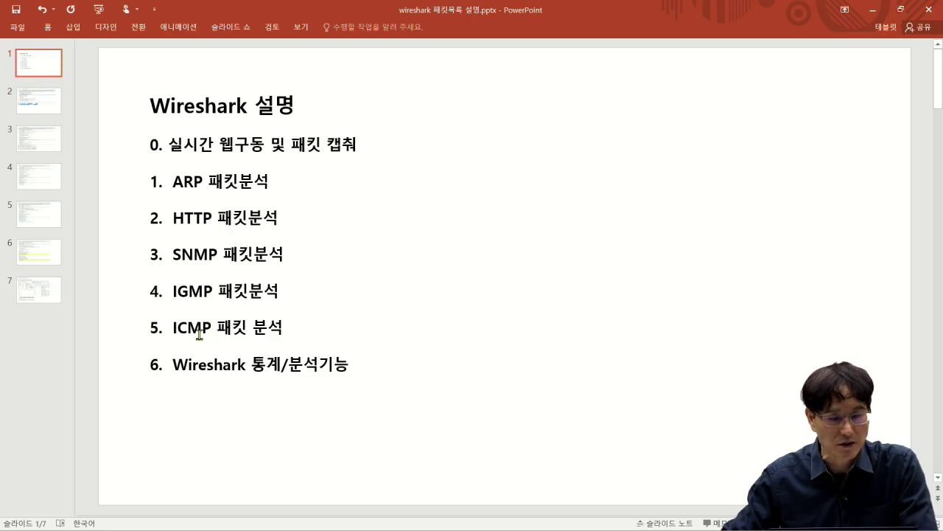
mouse_move(700, 529)
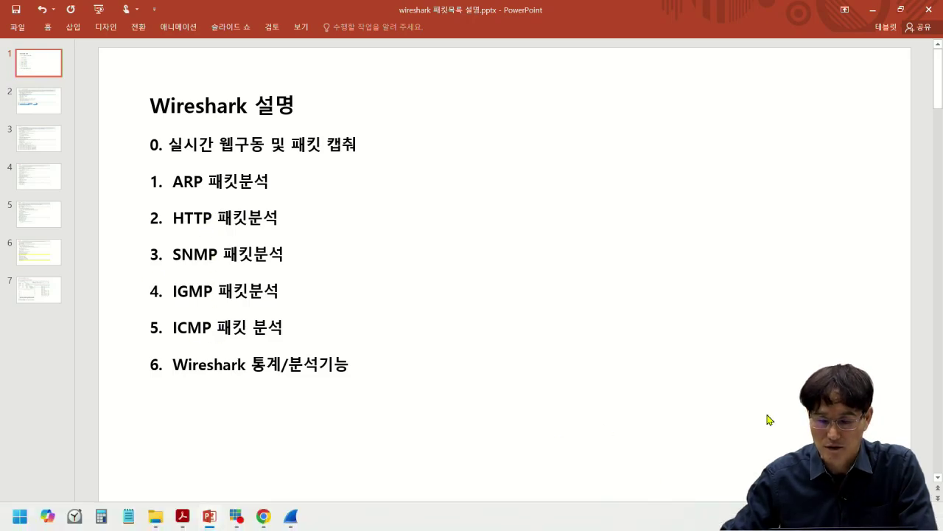
key("F5")
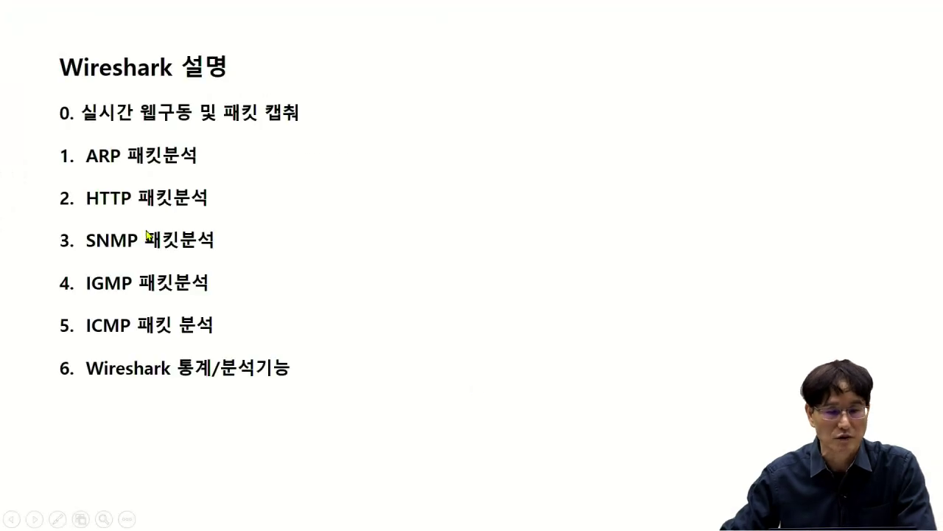
Step: Go through the slides, comparing the IGMP and ICMP ones, up to 6. Wireshark 통계분석 기능 and end the slide show
left_click(147, 233)
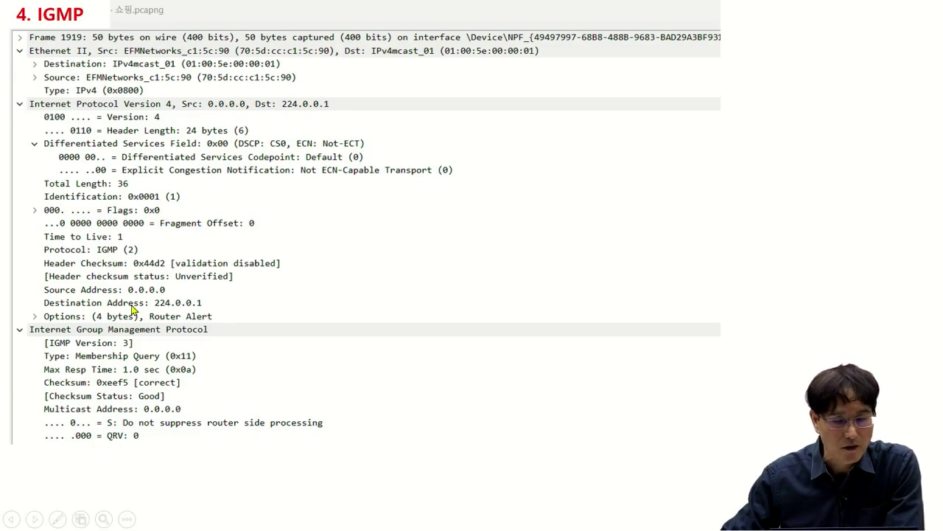
left_click(331, 132)
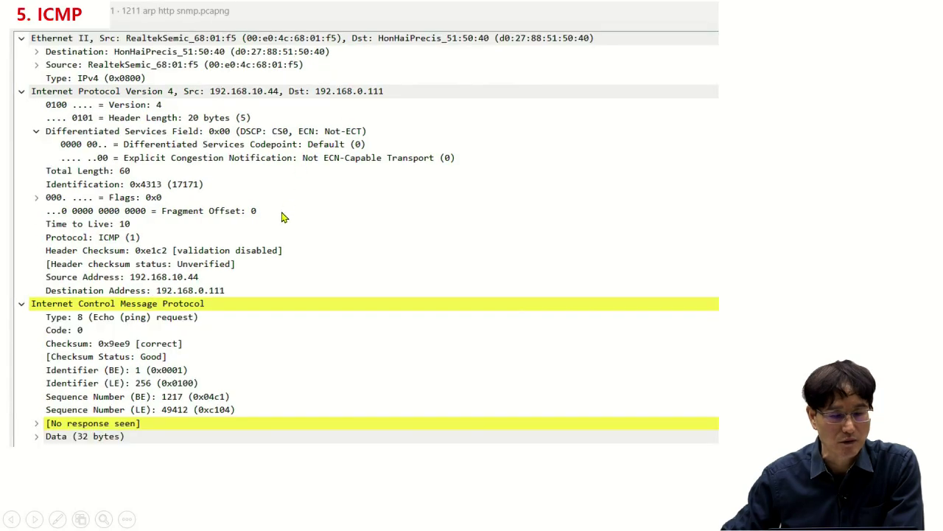
key("Left")
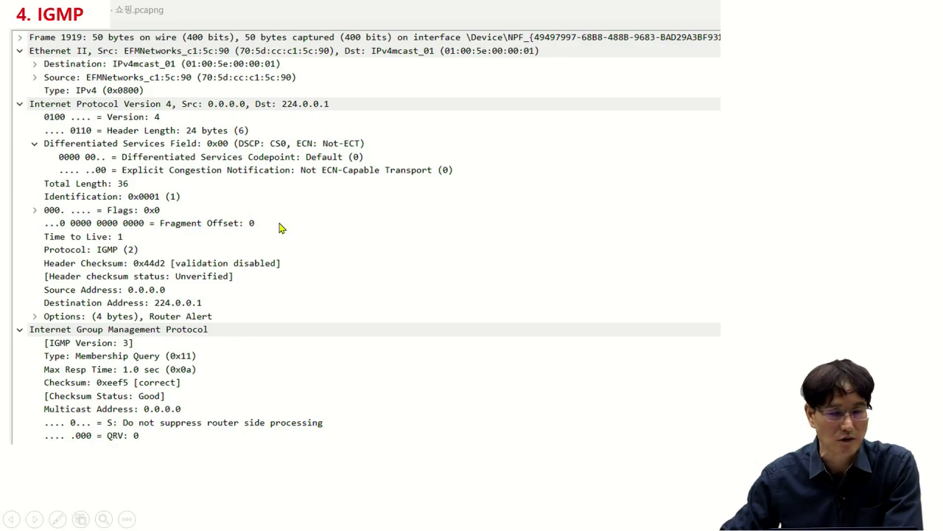
key("Right")
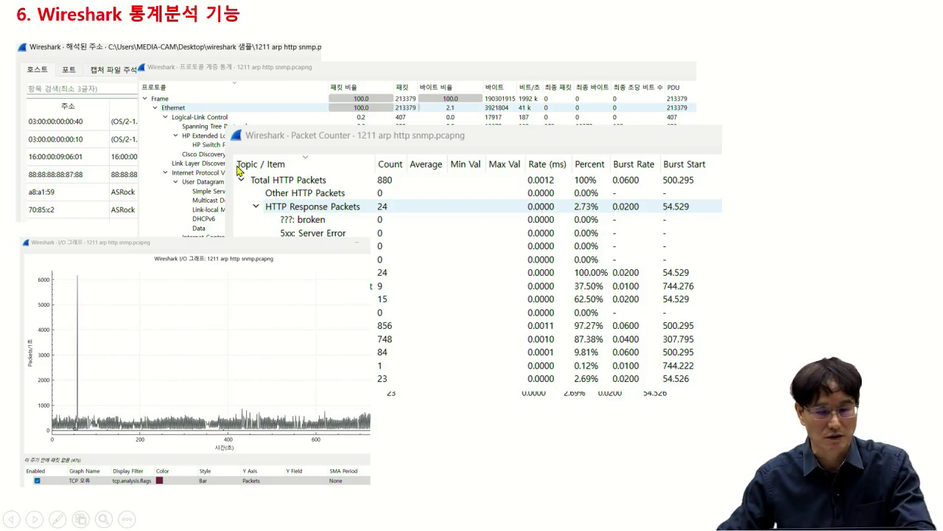
key("Escape")
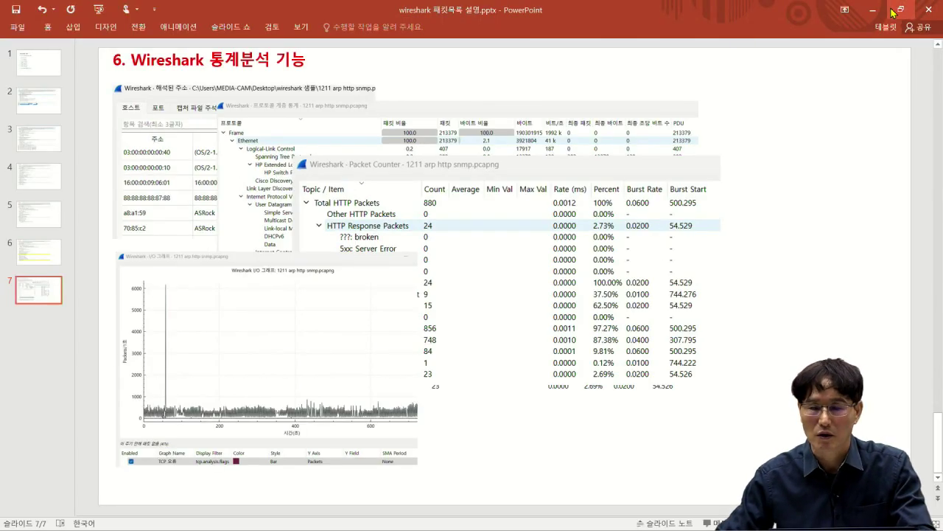
Step: Switch back to Wireshark and clear the icmp display filter from the 1211 arp http snmp.pcapng packet list
left_click(880, 10)
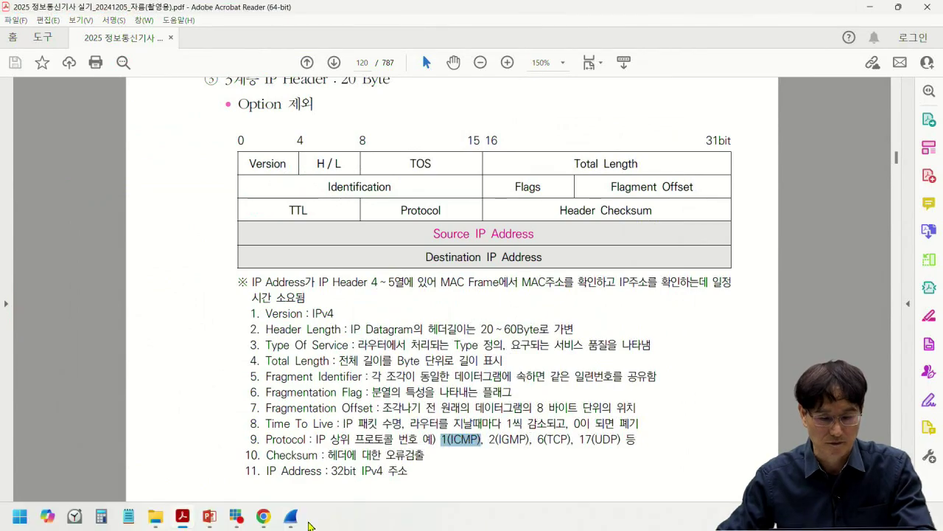
left_click(294, 516)
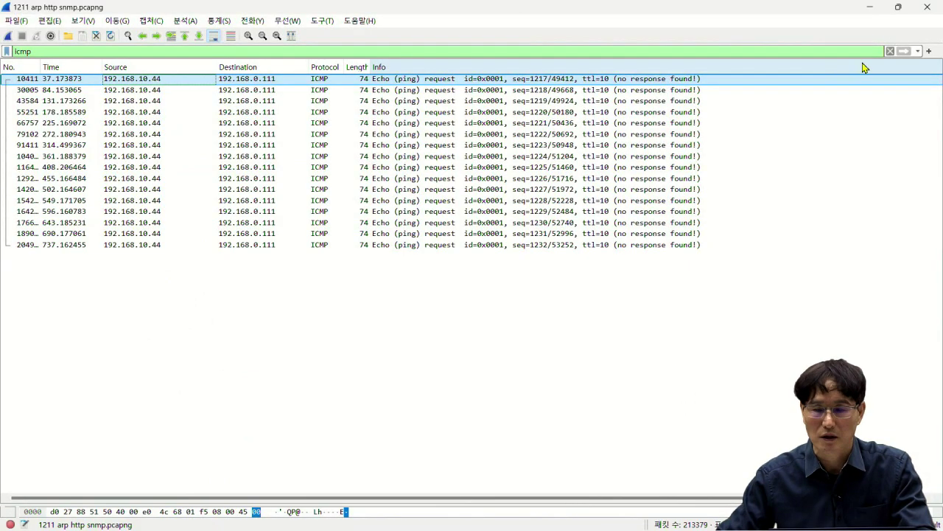
left_click(891, 51)
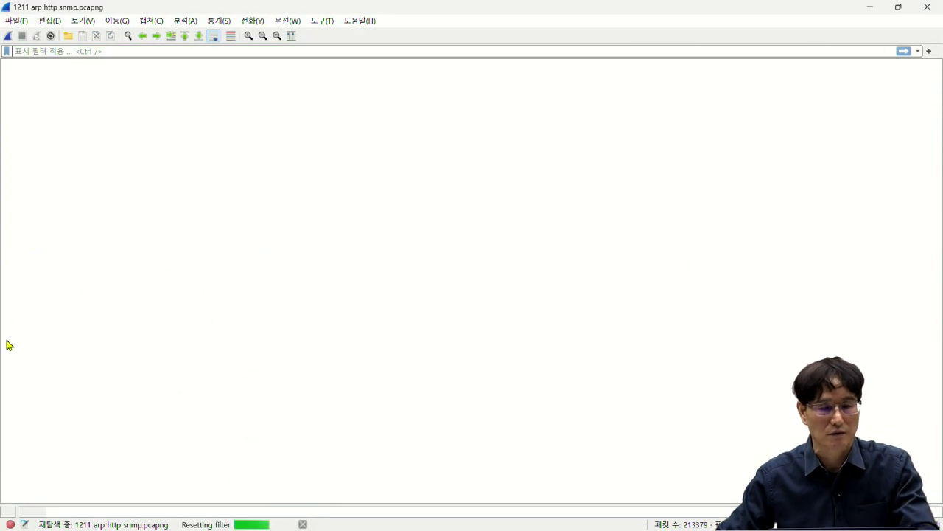
Step: Open the protocol hierarchy statistics for the capture and look through the whole protocol list down to Address Resolution Protocol
left_click(216, 21)
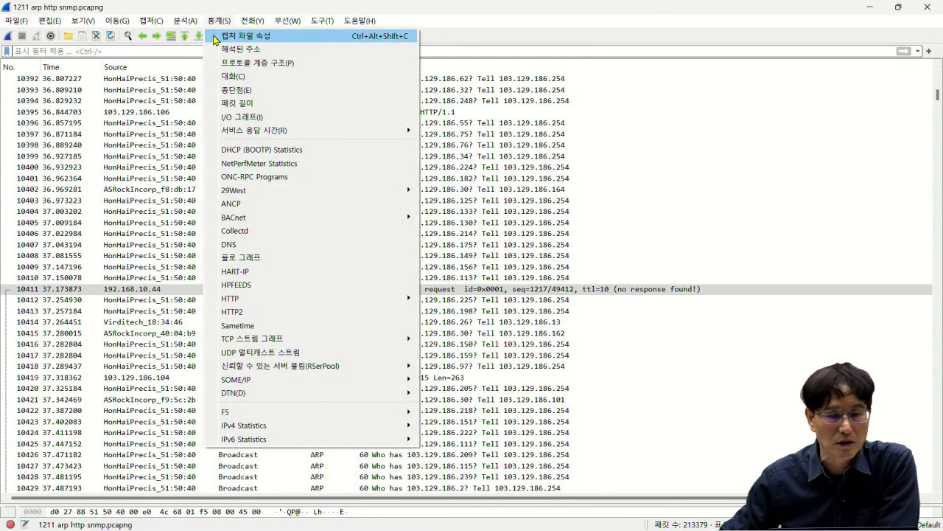
left_click(262, 64)
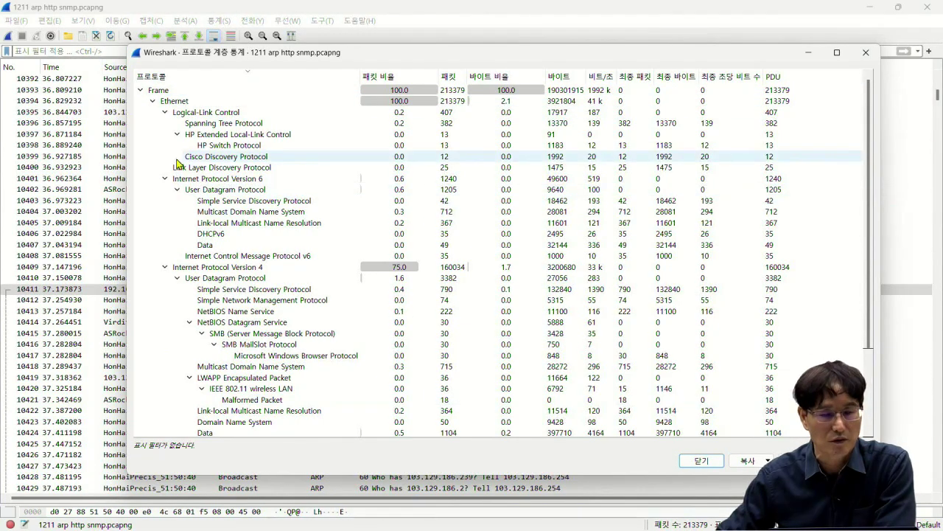
left_click_drag(872, 131, 876, 246)
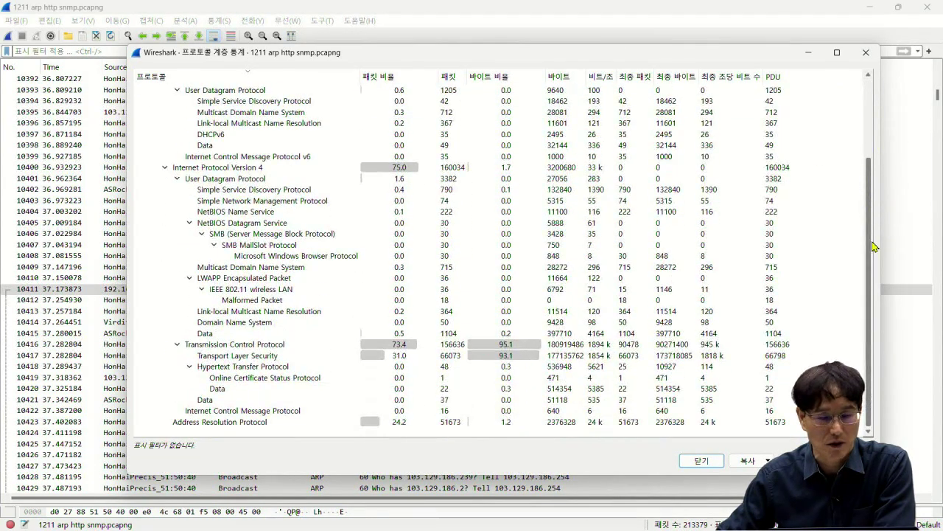
Step: Close the protocol hierarchy statistics, then view the capture file properties of 1211 arp http snmp.pcapng and close them
left_click(866, 52)
left_click(220, 21)
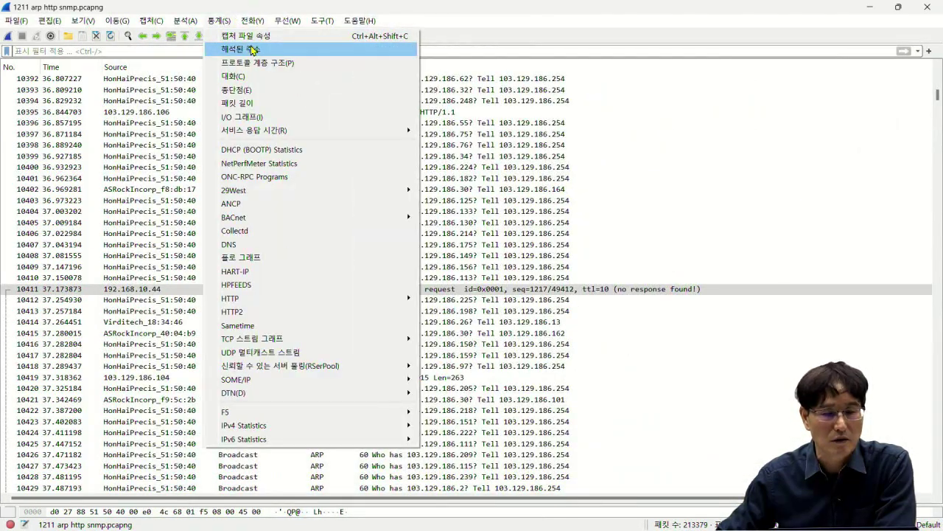
left_click(245, 36)
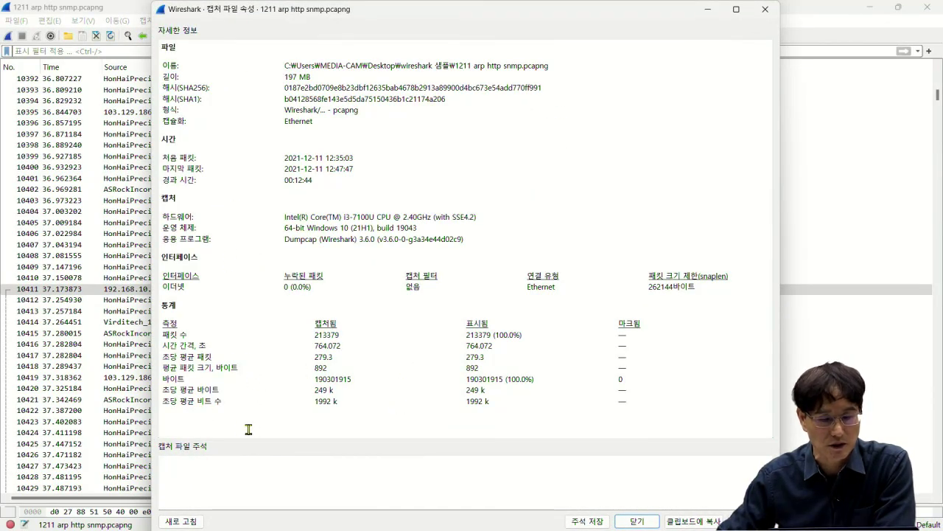
left_click(766, 8)
Step: Open the resolved addresses of the capture, look through the host address and name list, and close it
left_click(221, 22)
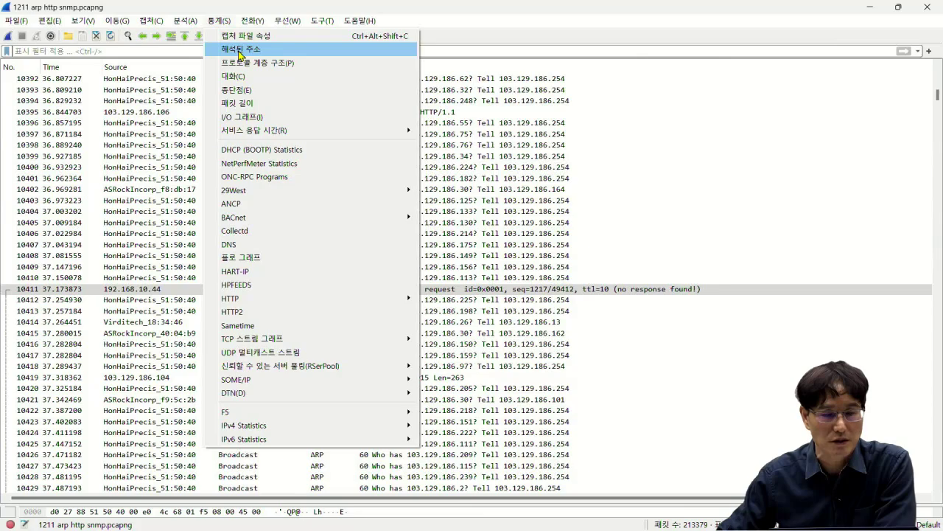
left_click(241, 49)
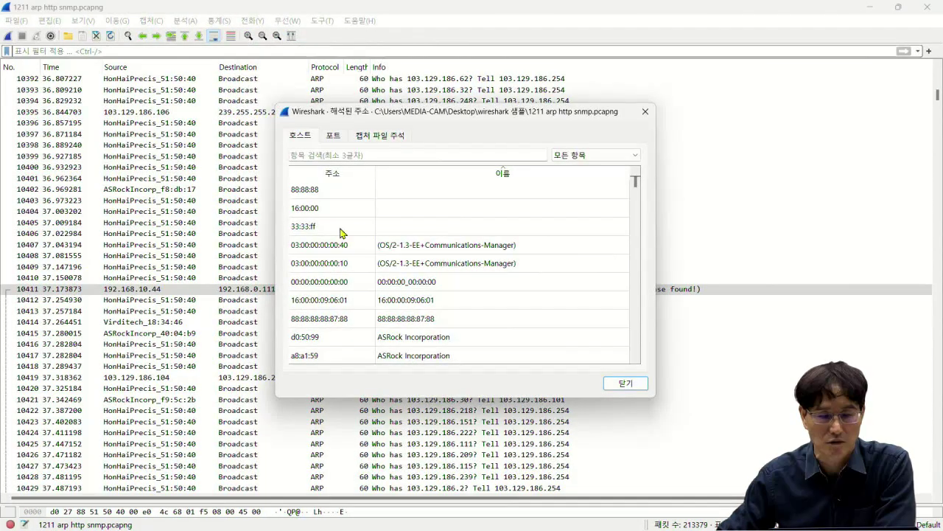
left_click_drag(634, 183, 632, 303)
left_click(645, 111)
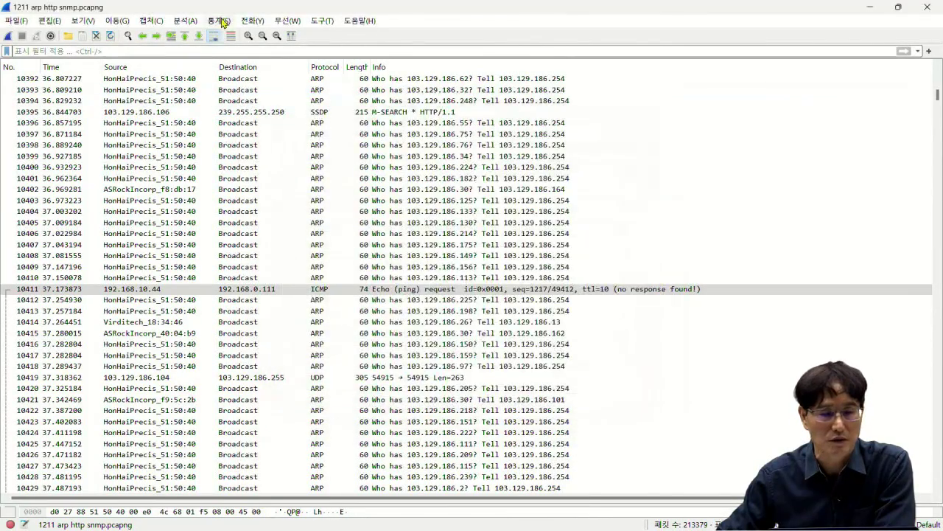
Step: Open the I/O graph of the capture, zoom out to view the packets-per-second curve, and close the graph
left_click(219, 21)
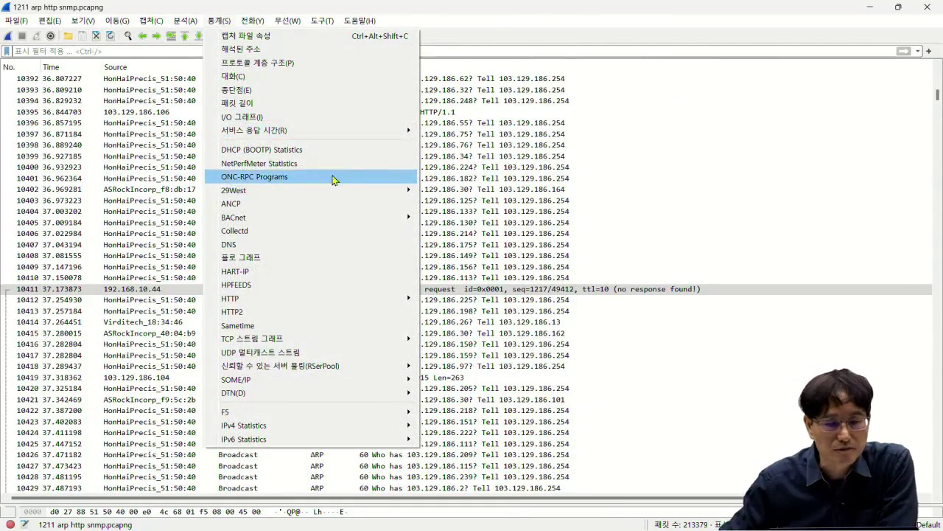
left_click(250, 118)
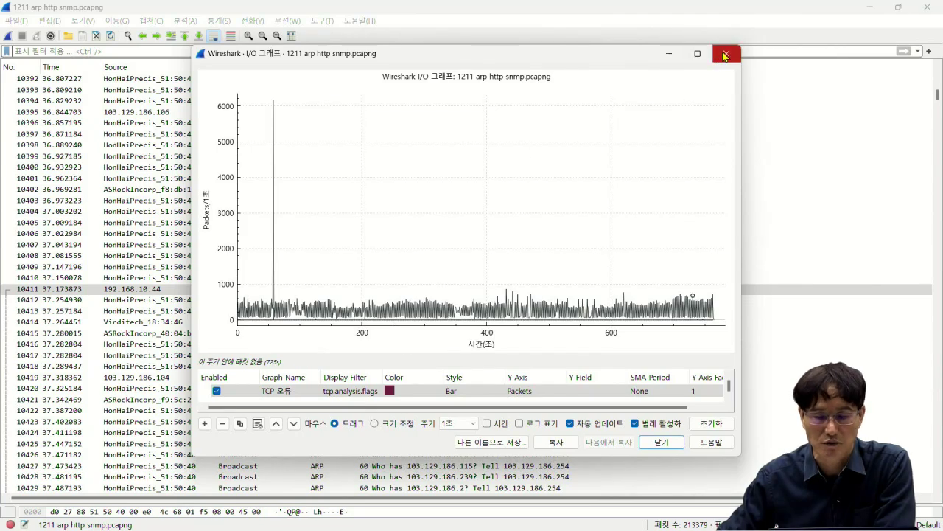
scroll(474, 249, "down", 2)
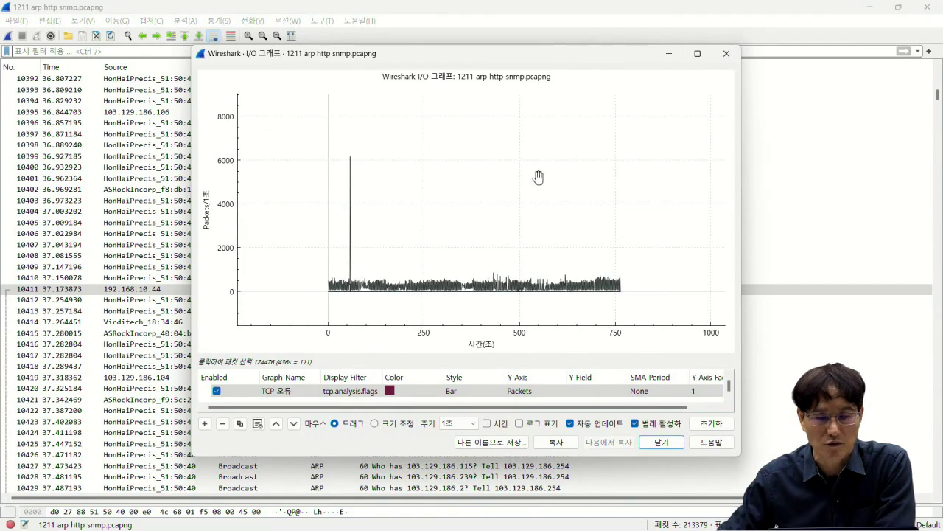
left_click(726, 54)
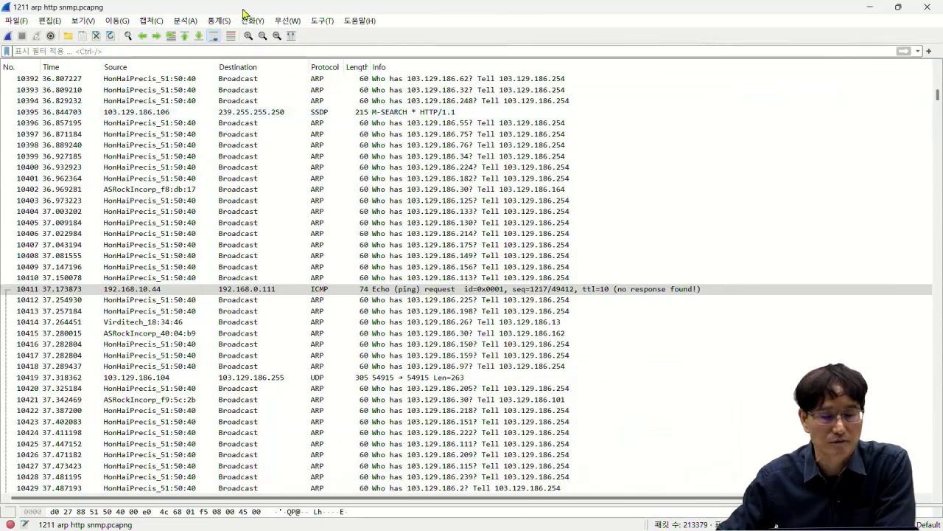
Step: Open the enabled protocols list, look through it from 29West down to the IP and IPX protocols, and close it without changes
left_click(219, 20)
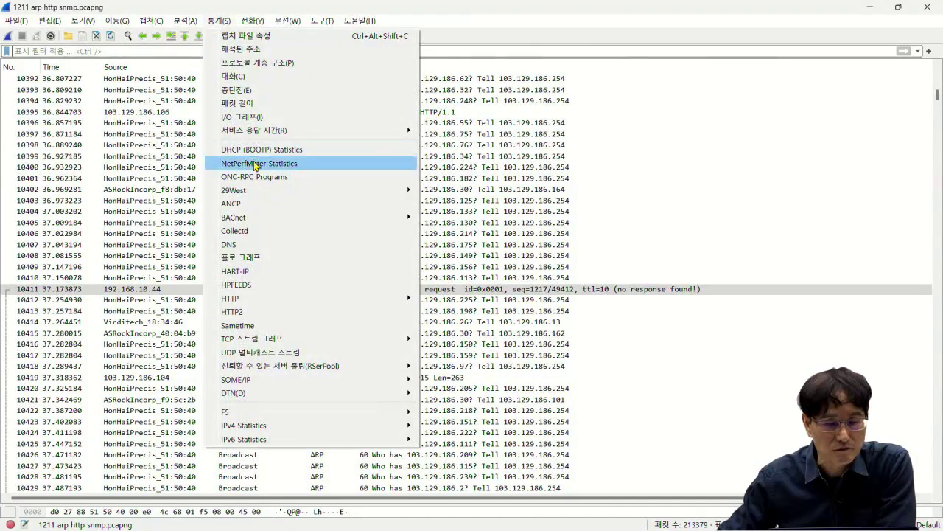
left_click(190, 22)
left_click(188, 23)
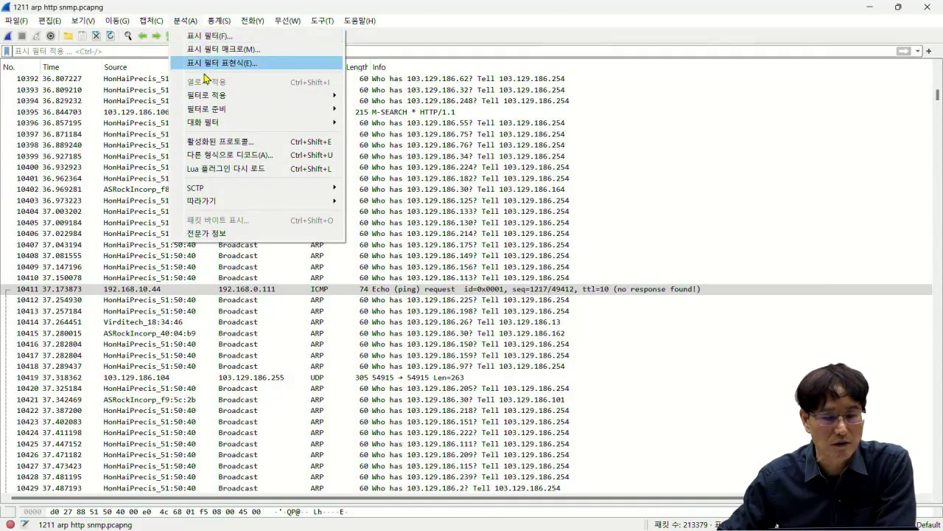
left_click(214, 142)
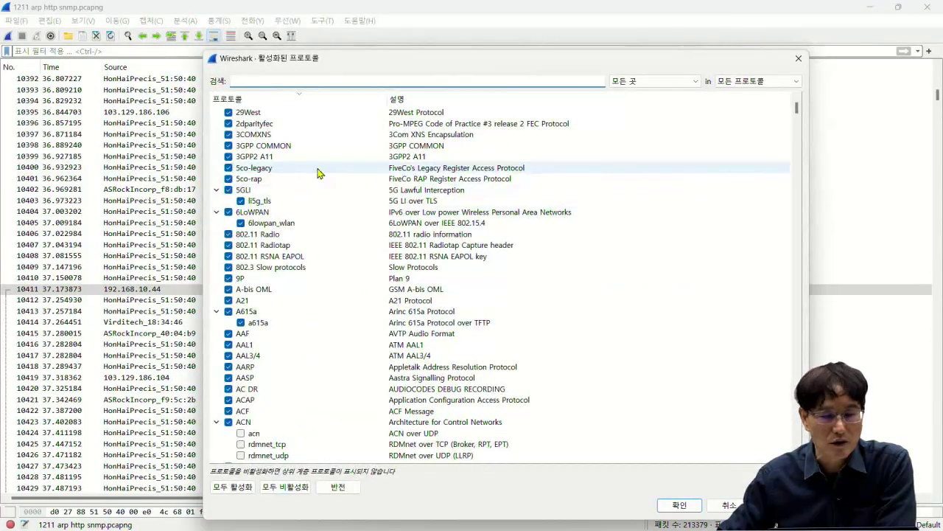
scroll(328, 222, "down", 13)
scroll(322, 338, "down", 10)
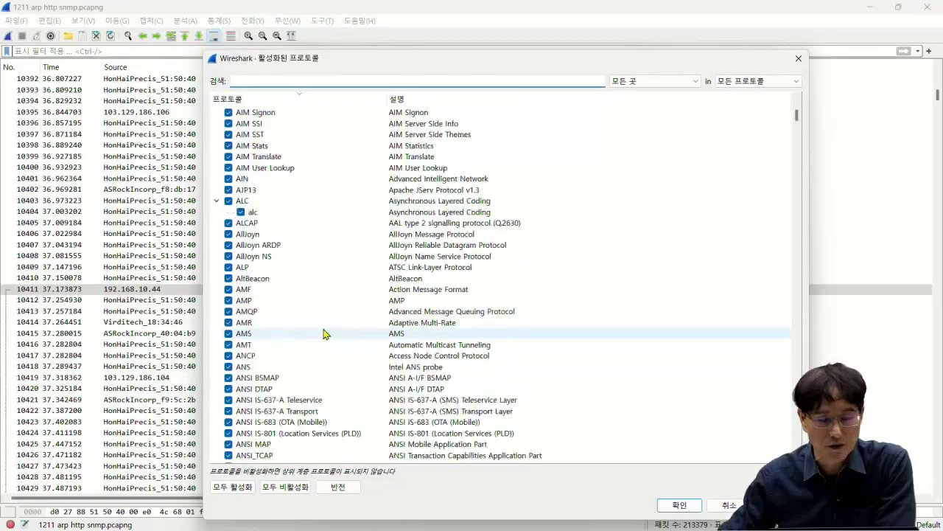
left_click_drag(794, 115, 784, 288)
left_click(798, 58)
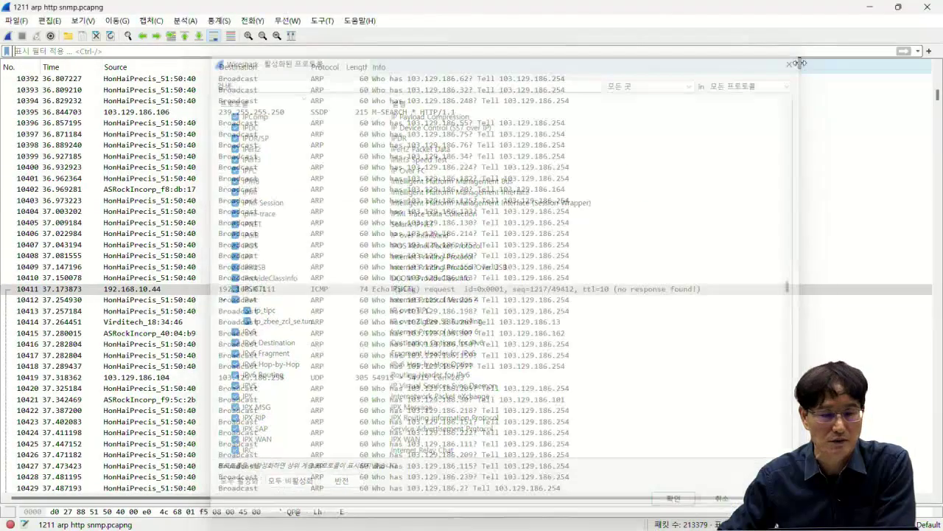